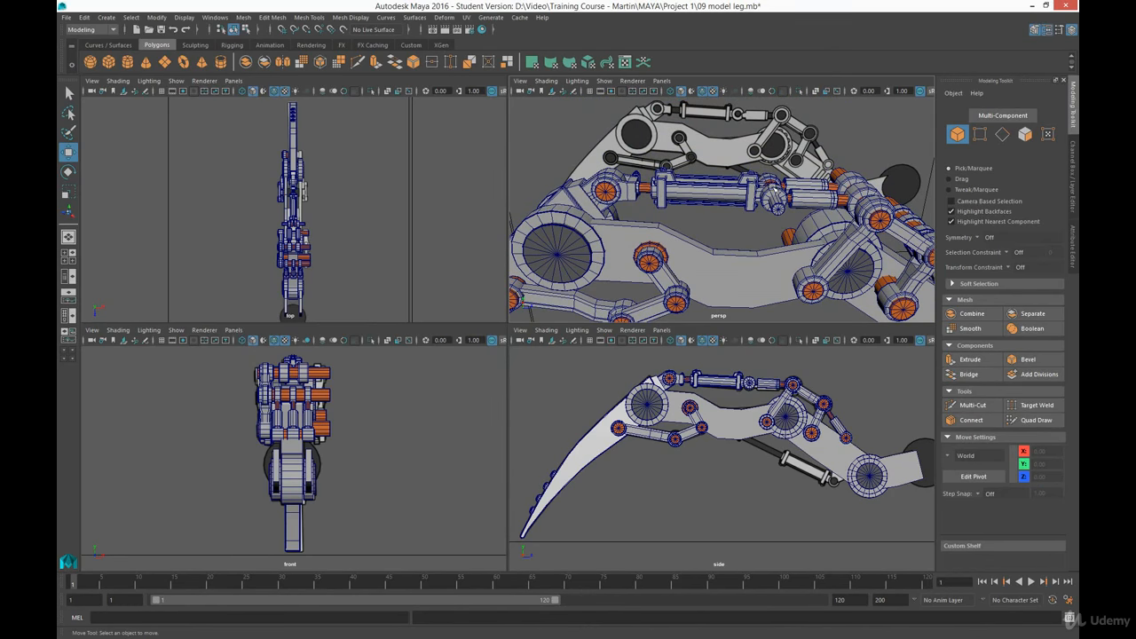
- Duplicate the upper hydraulic cylinder with its end joint and pin, and move the copy below the leg to about Y 2.78, Z -4.21
drag(771, 155, 626, 210)
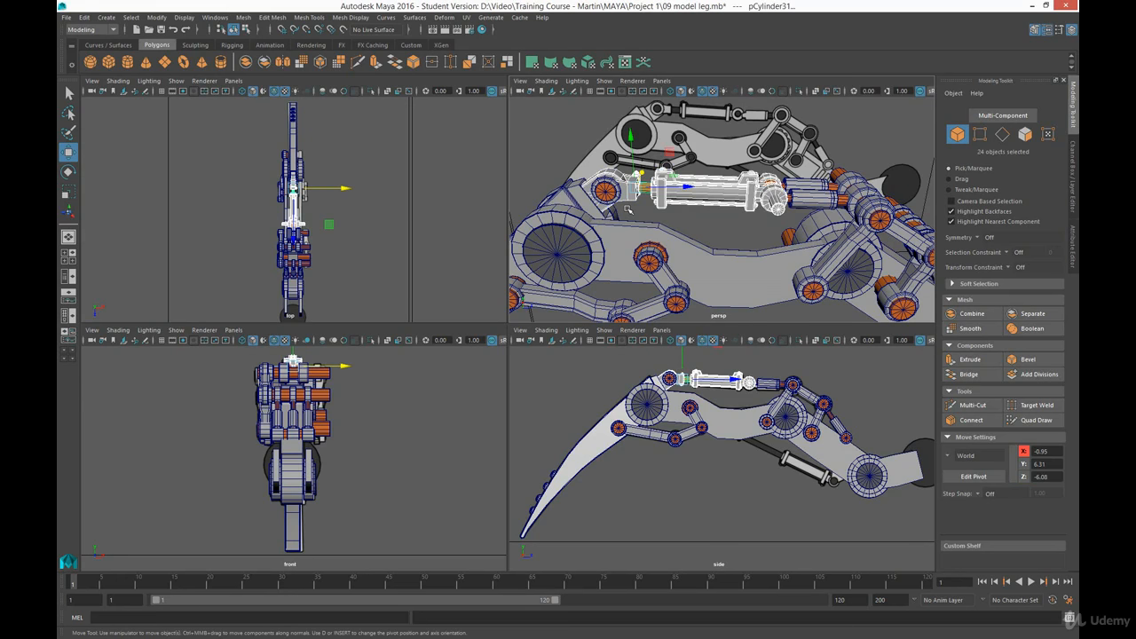
alt+drag(593, 169, 630, 237)
alt+right_drag(608, 174, 631, 278)
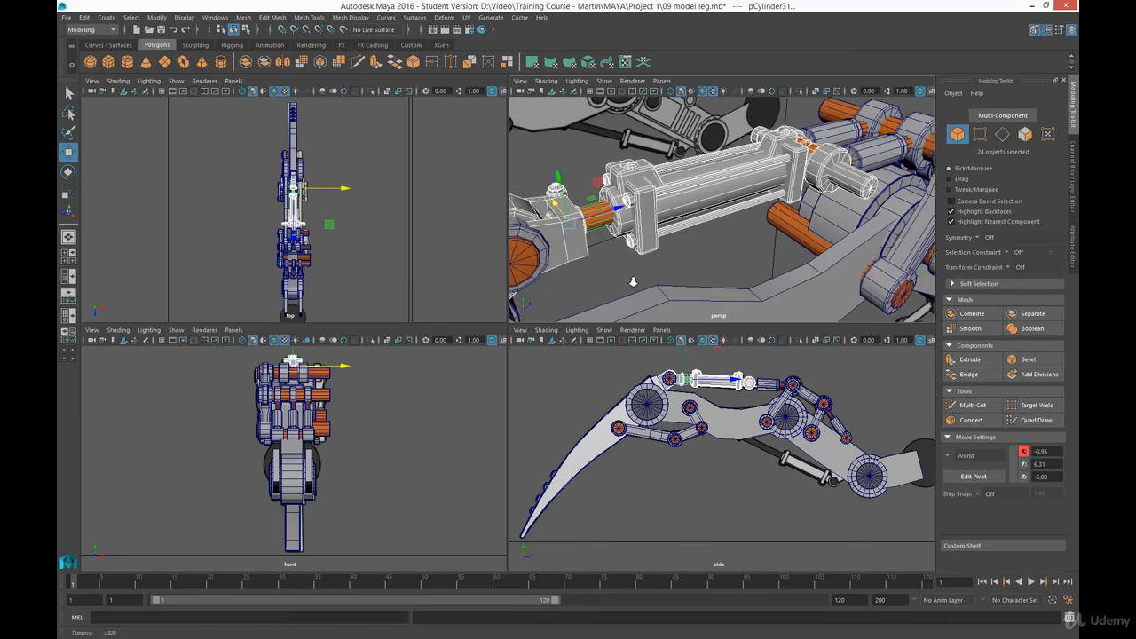
alt+middle_drag(654, 223, 824, 245)
alt+drag(824, 245, 726, 235)
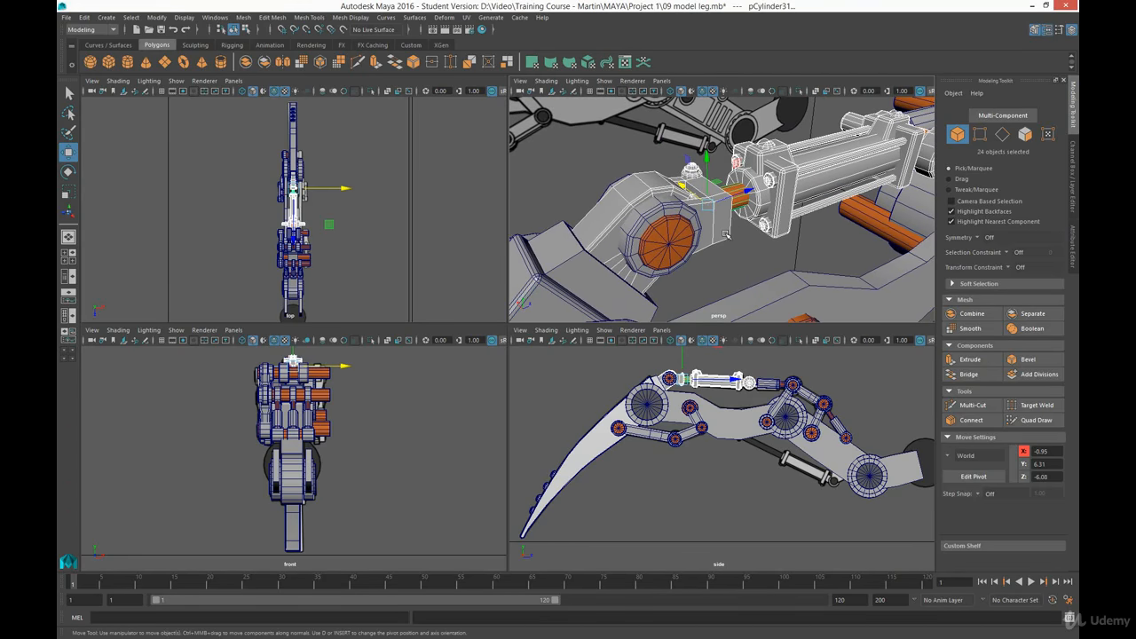
shift+click(661, 232)
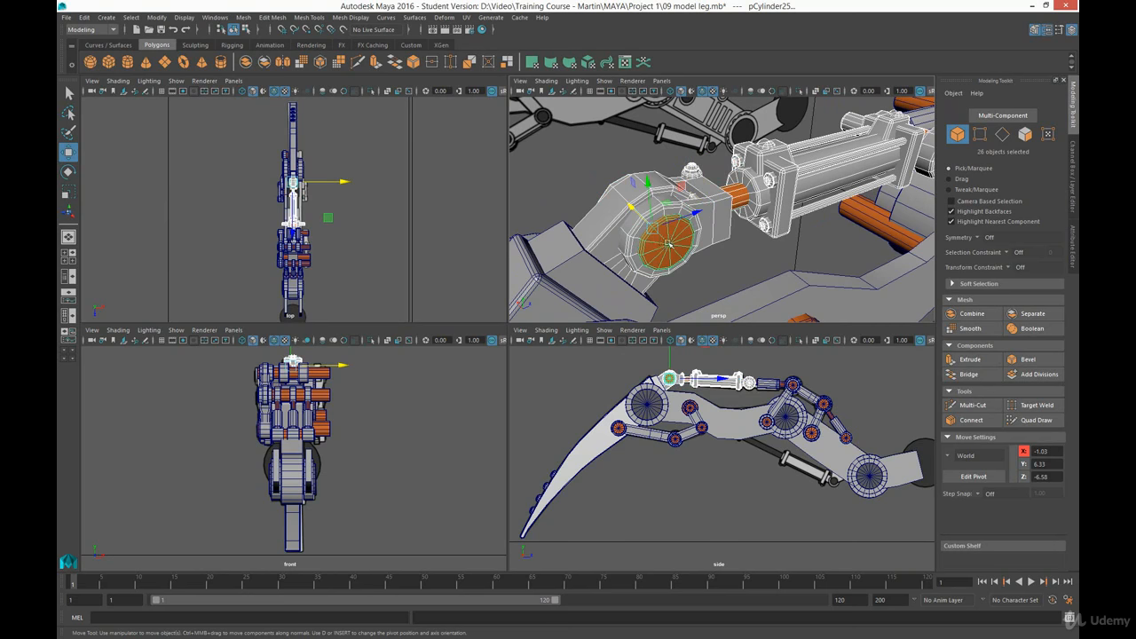
alt+drag(764, 259, 722, 191)
alt+right_drag(722, 190, 717, 191)
alt+drag(717, 192, 715, 174)
alt+middle_drag(716, 174, 747, 200)
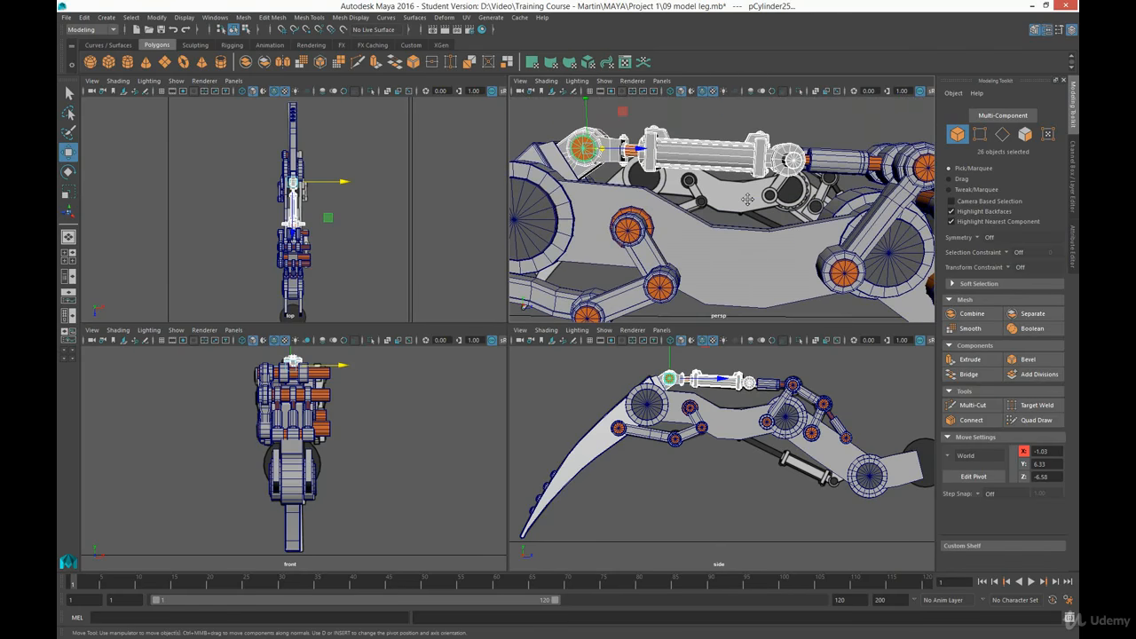
key(ctrl+d)
drag(623, 112, 770, 332)
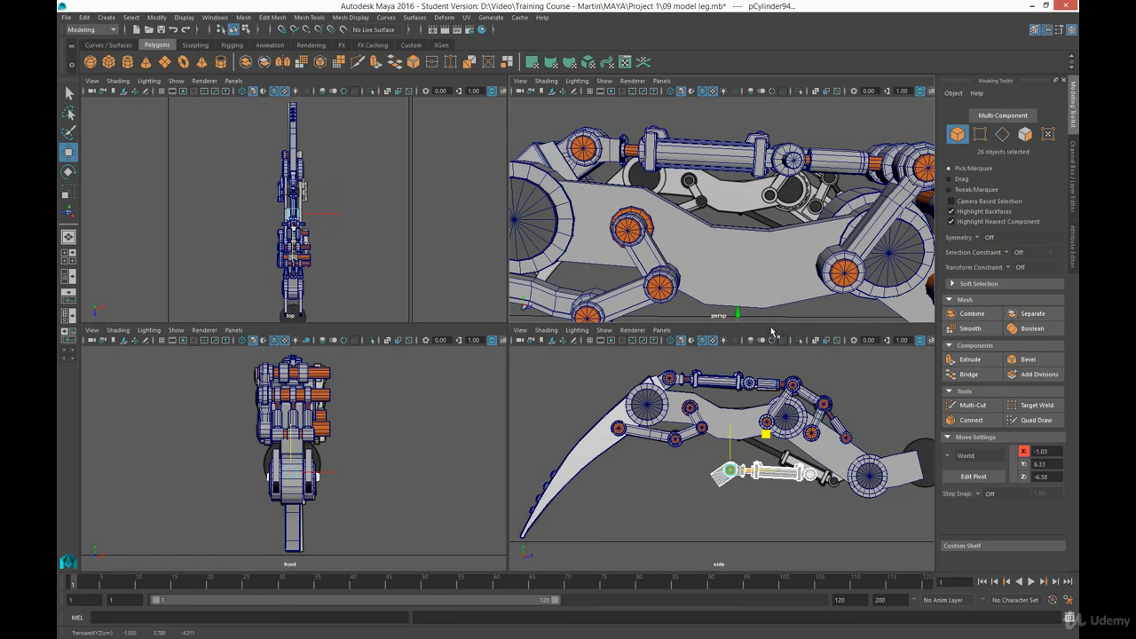
- Position the copied cylinder just below the lower piston of the side reference image, at about Y 2.17, Z -3.58
scroll(765, 534, up, 5)
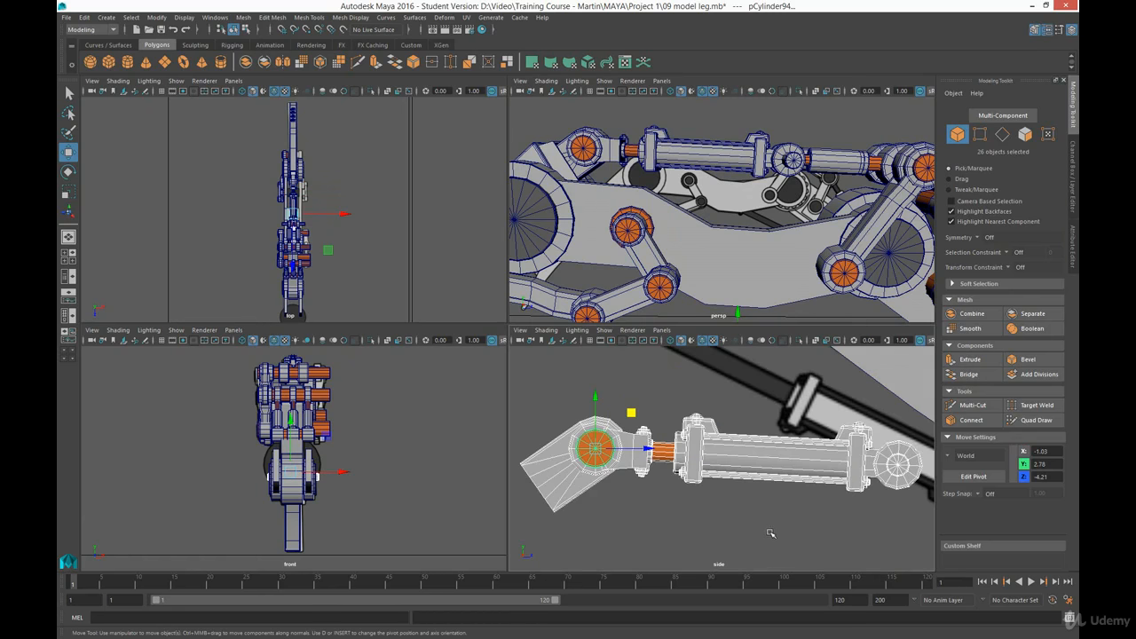
scroll(767, 500, down, 3)
scroll(752, 482, up, 2)
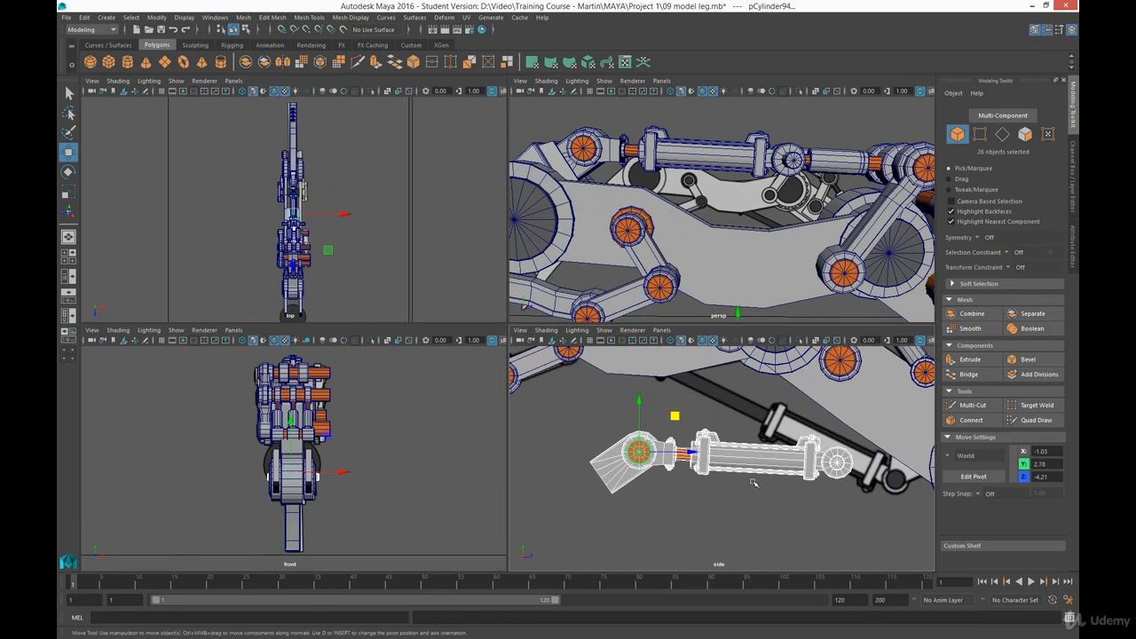
alt+middle_drag(753, 482, 731, 494)
drag(653, 429, 708, 443)
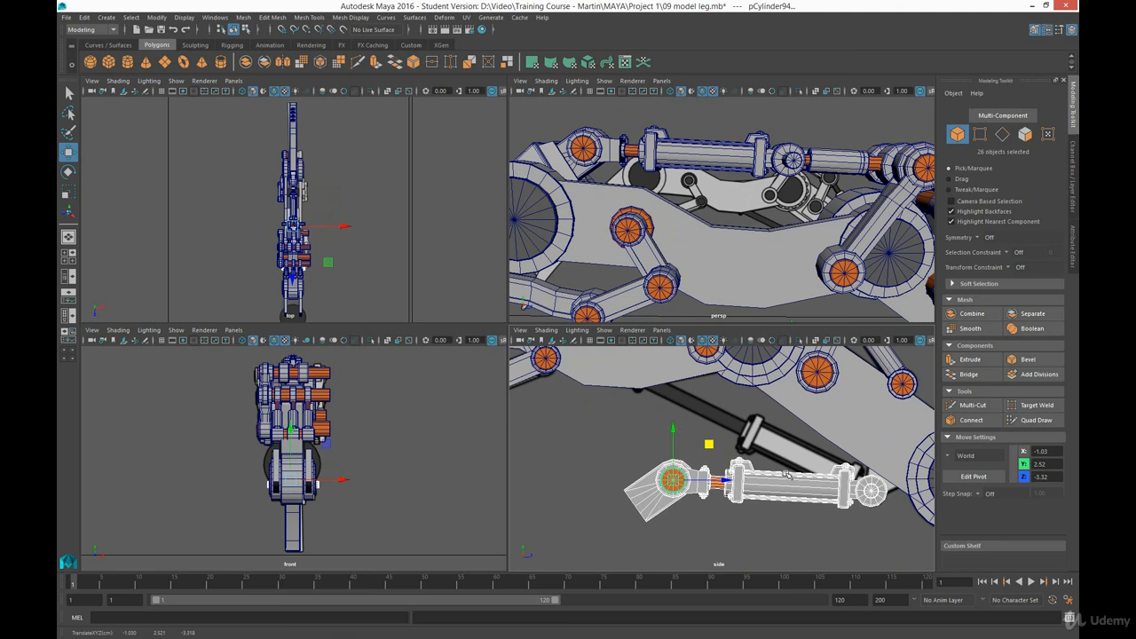
alt+middle_drag(834, 493, 737, 445)
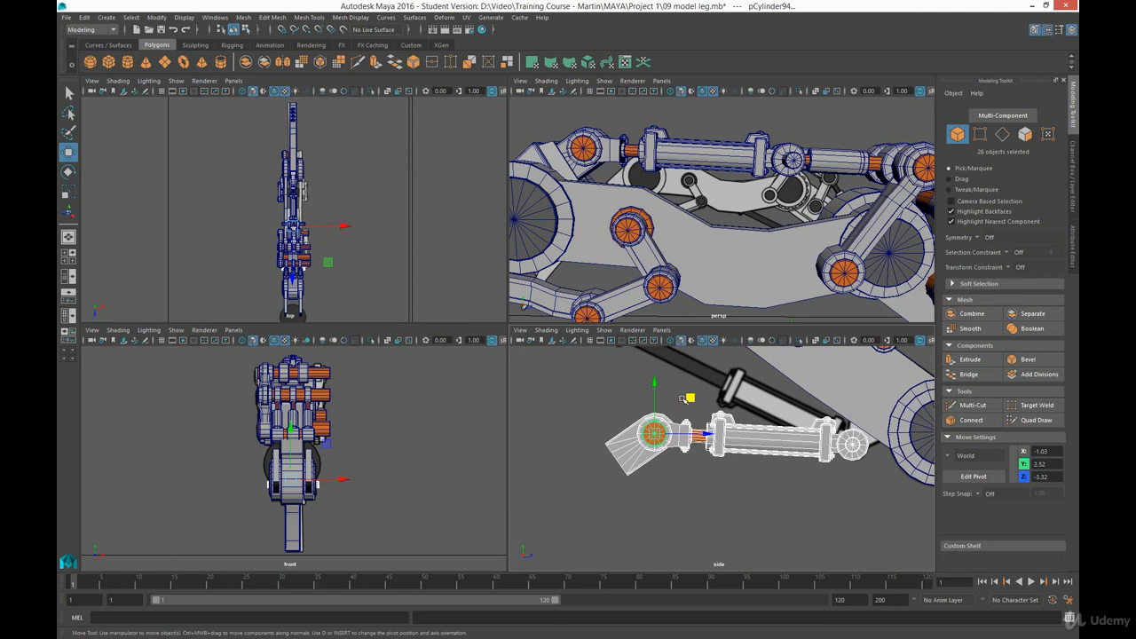
drag(689, 397, 673, 420)
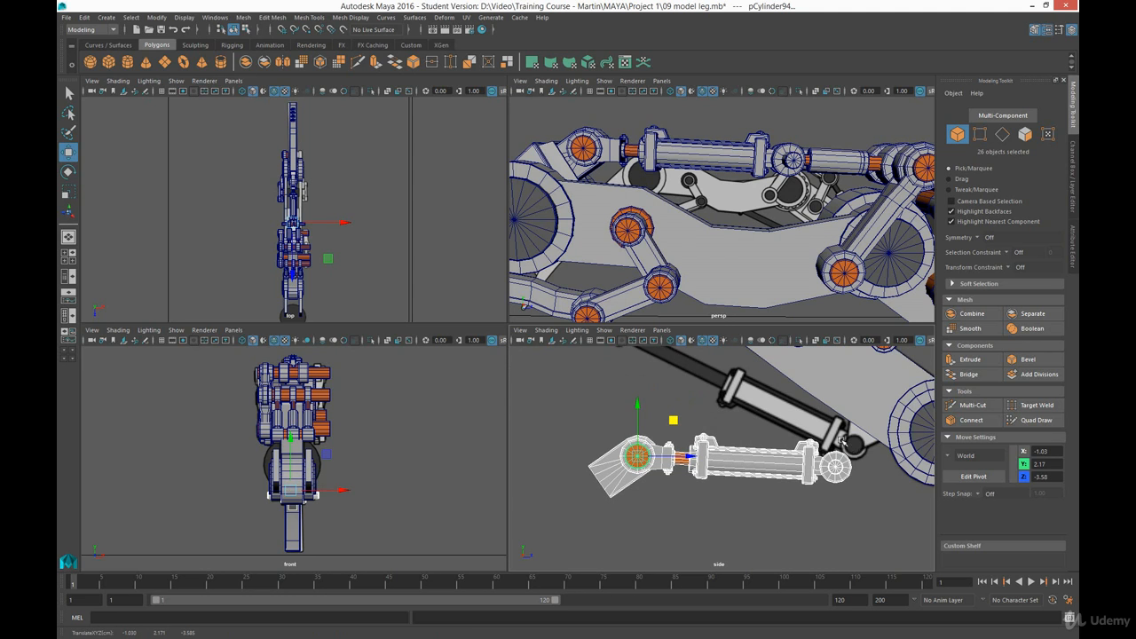
- Delete the angled bracket block attached to the copied cylinder's front joint
click(796, 501)
drag(584, 466, 604, 494)
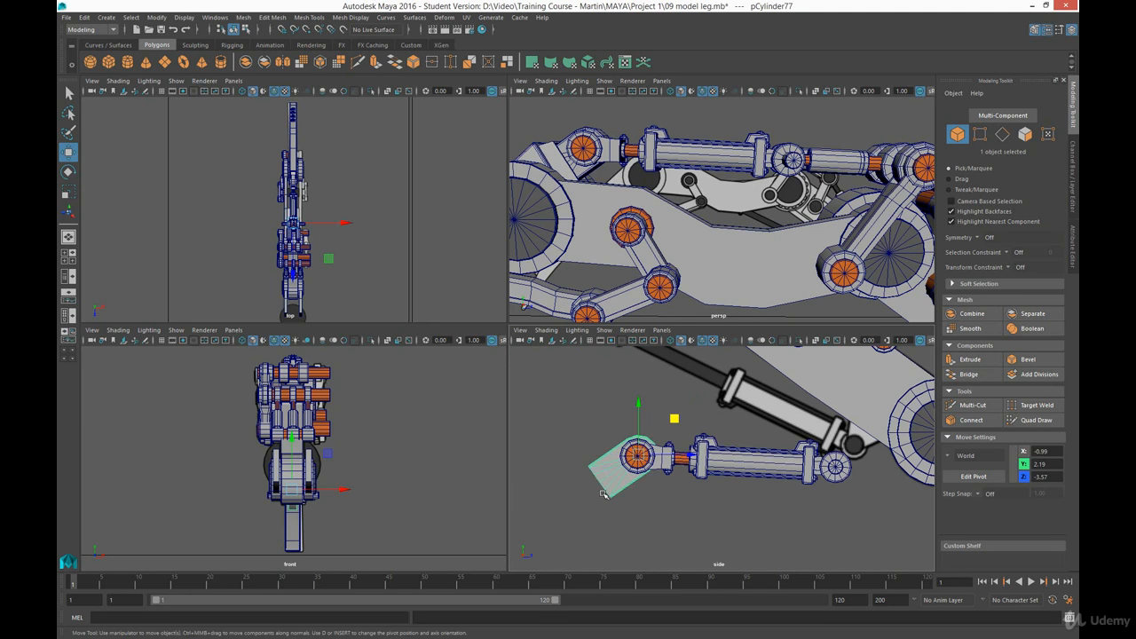
key(Delete)
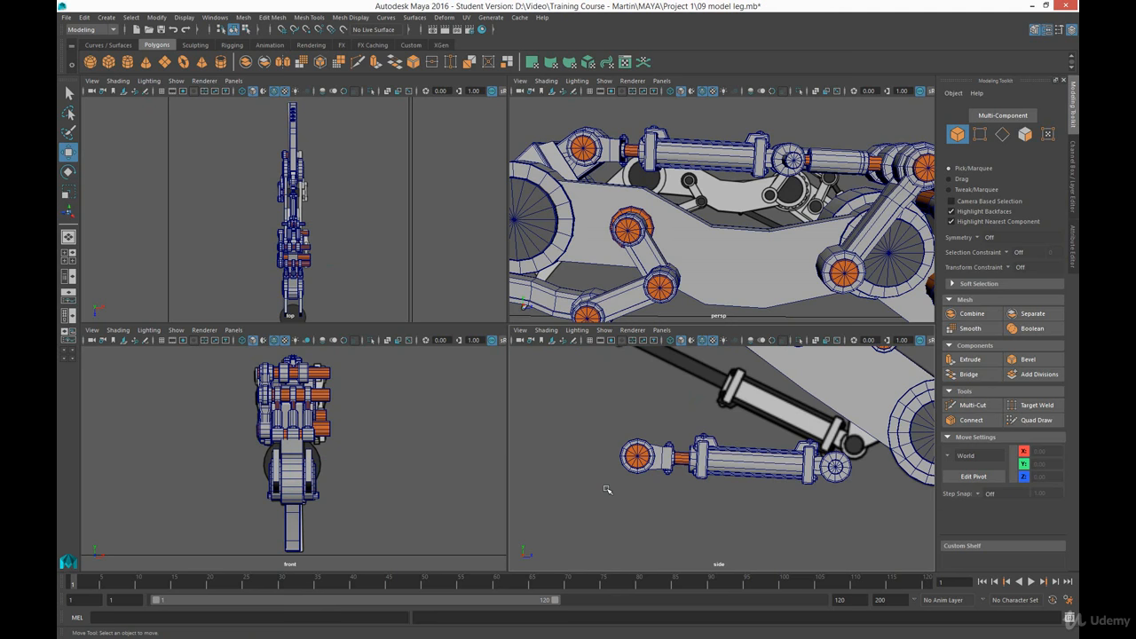
- Try deleting the sleeve around the pin at the copied cylinder's front end
click(647, 453)
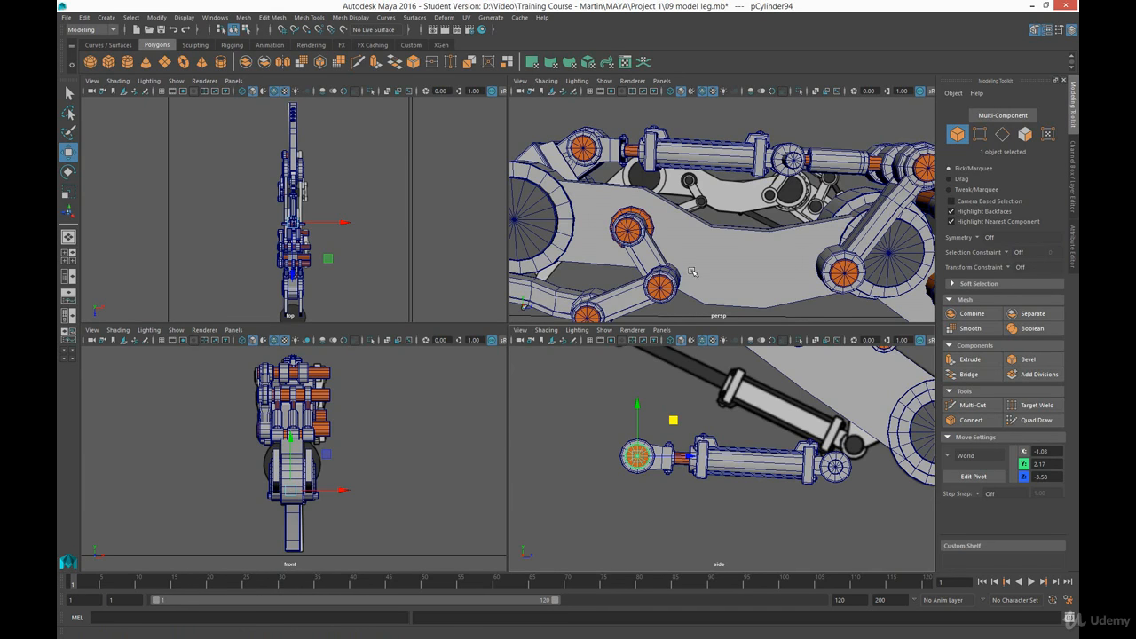
alt+middle_drag(697, 293, 712, 183)
alt+drag(712, 184, 780, 265)
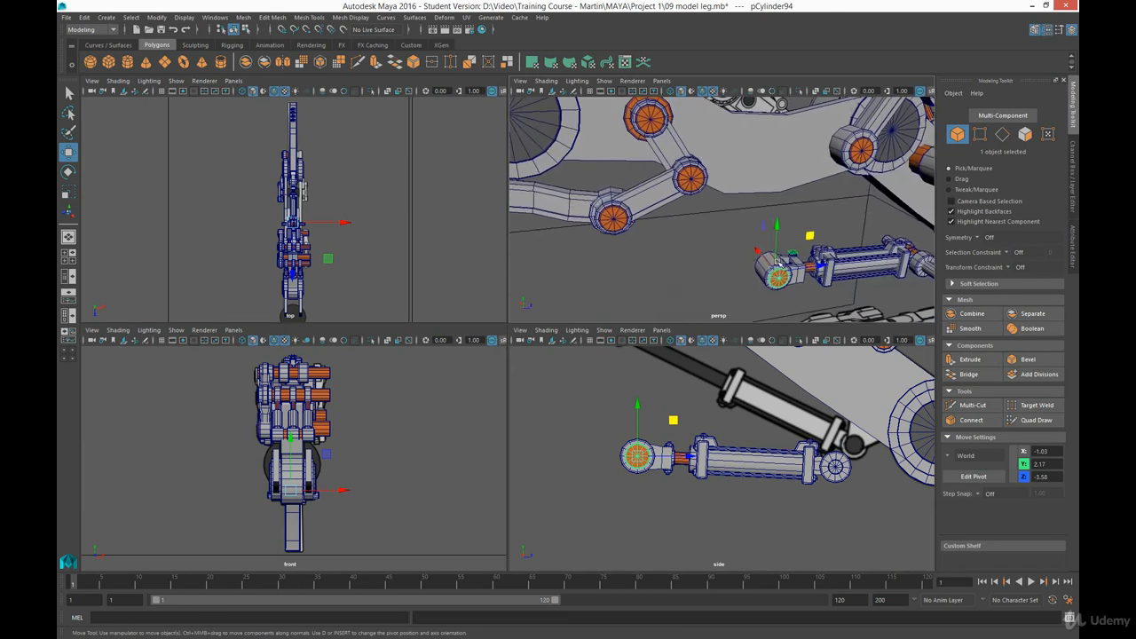
alt+right_drag(800, 236, 810, 303)
alt+middle_drag(805, 293, 739, 249)
alt+right_drag(688, 235, 692, 276)
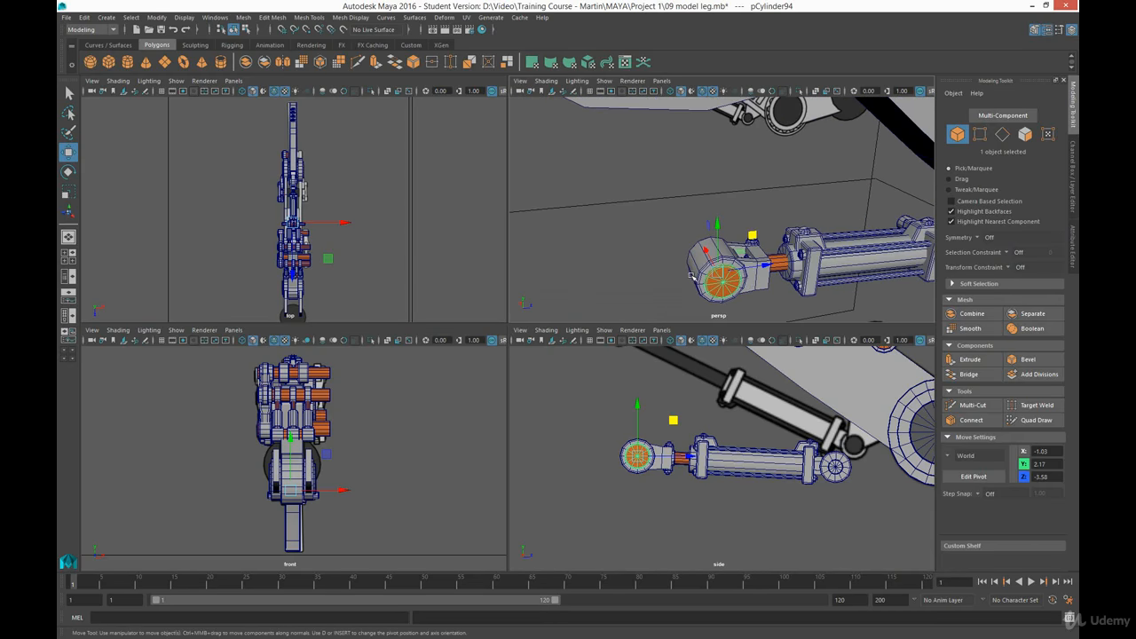
click(696, 258)
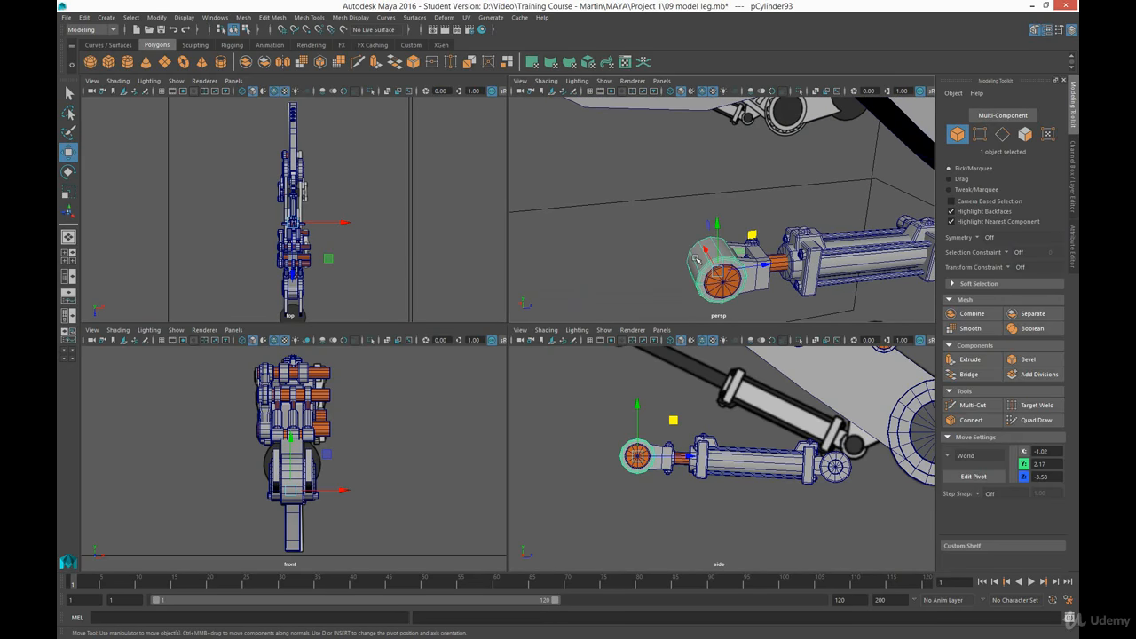
click(697, 258)
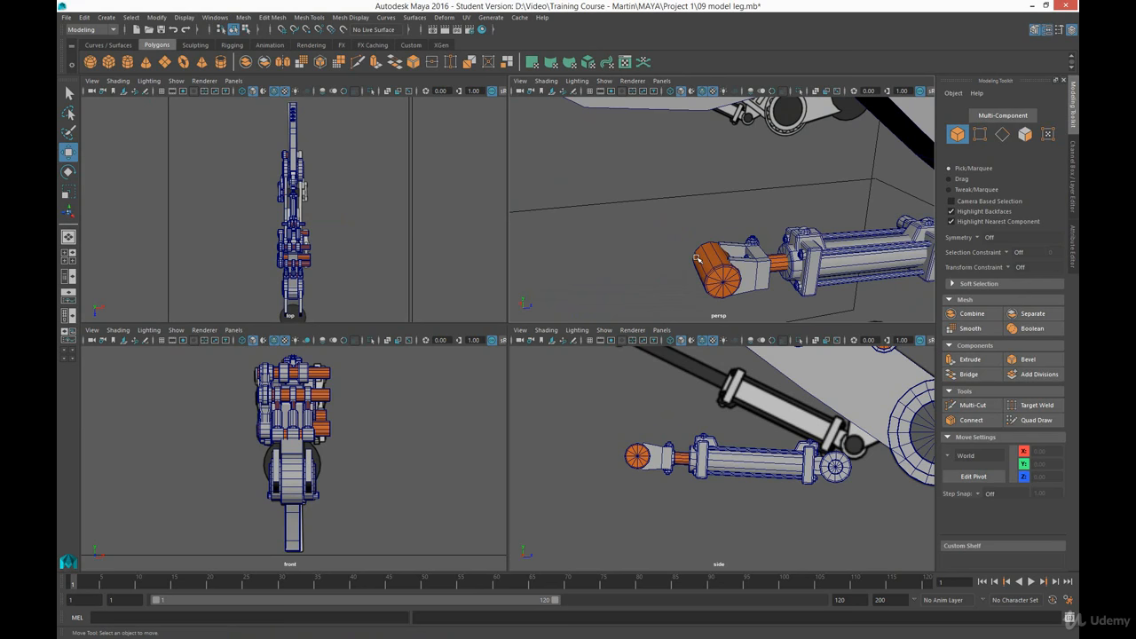
key(ctrl+z)
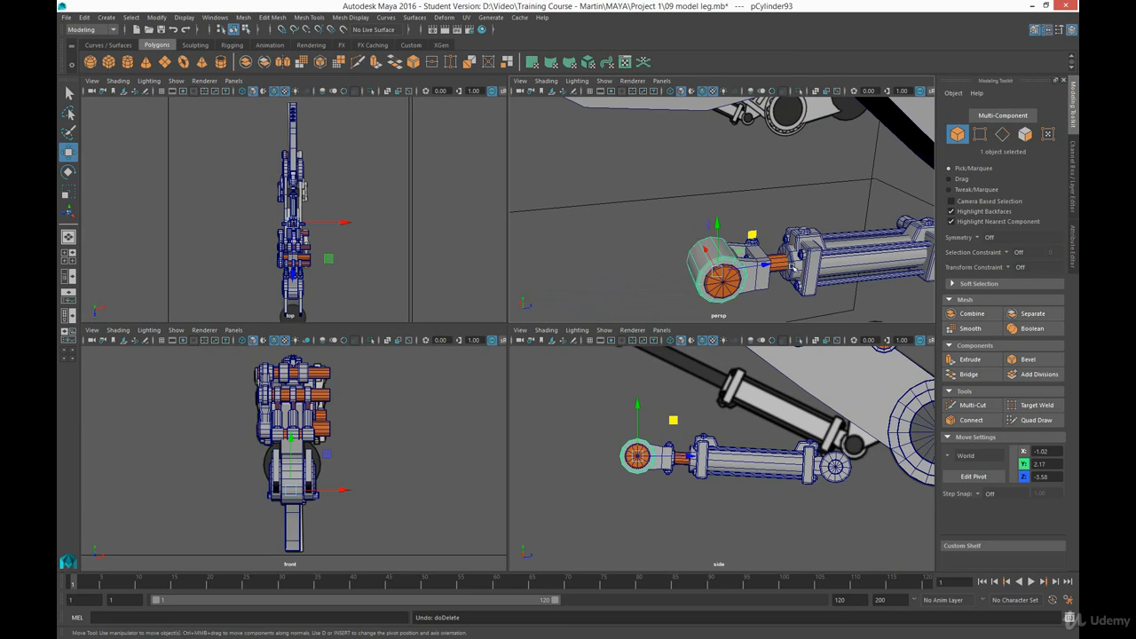
- Thin the sleeve around the front pin into a narrow ring on one fork arm, moving its end vertices to about X -1.09
mouse_move(767, 278)
alt+mouse_down()
mouse_move(787, 264)
mouse_move(733, 275)
mouse_move(754, 286)
alt+mouse_up()
alt+right_drag(728, 284, 766, 351)
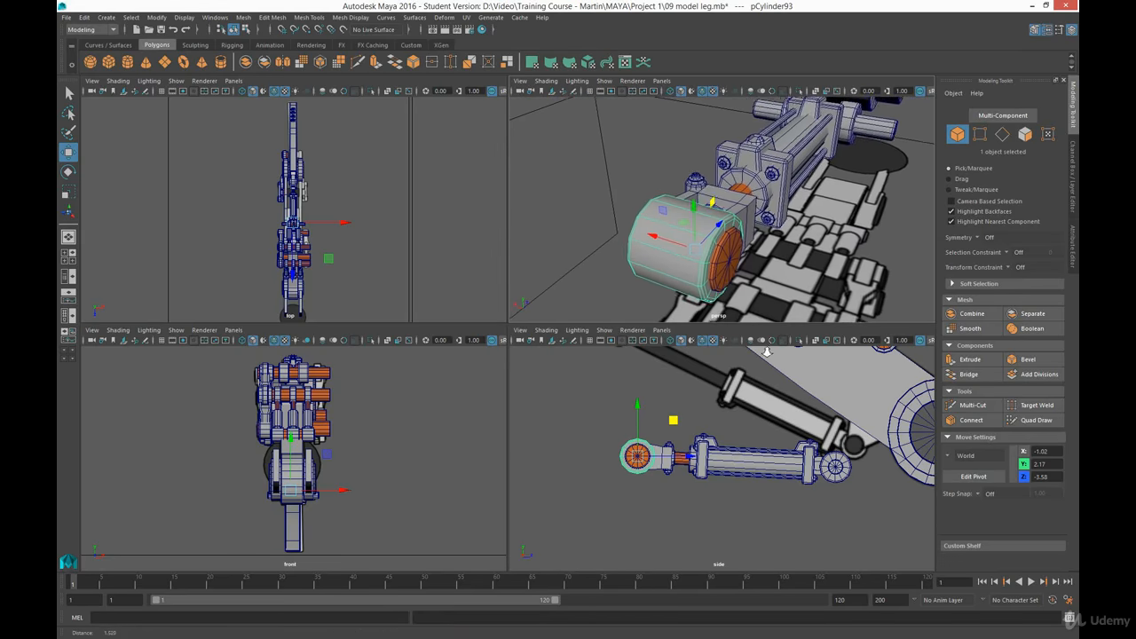
alt+drag(682, 248, 733, 263)
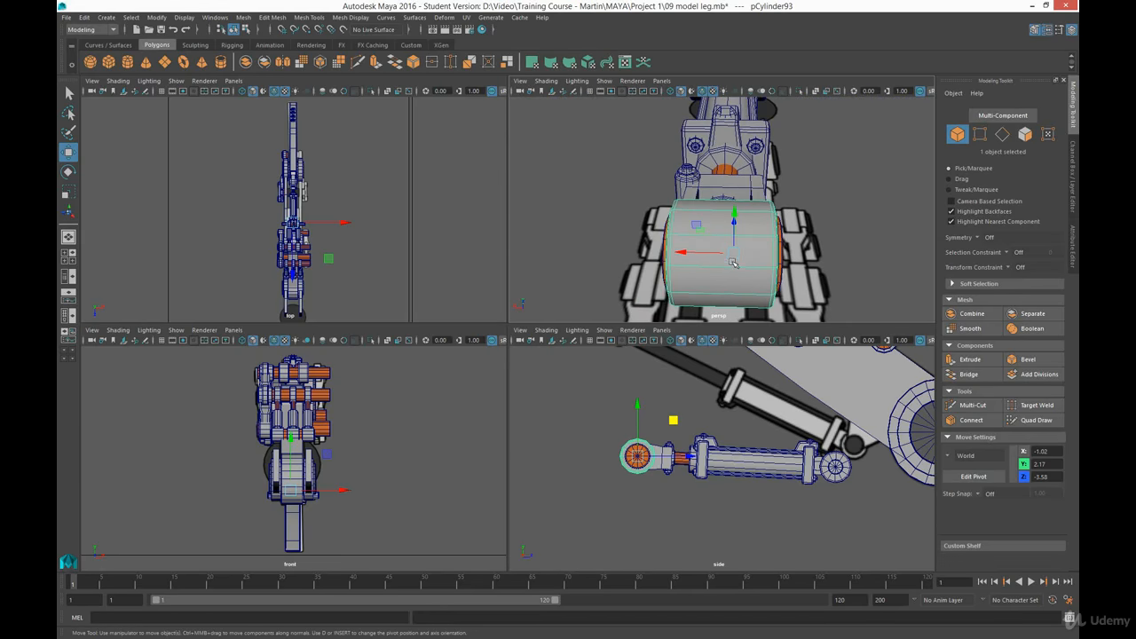
key(r)
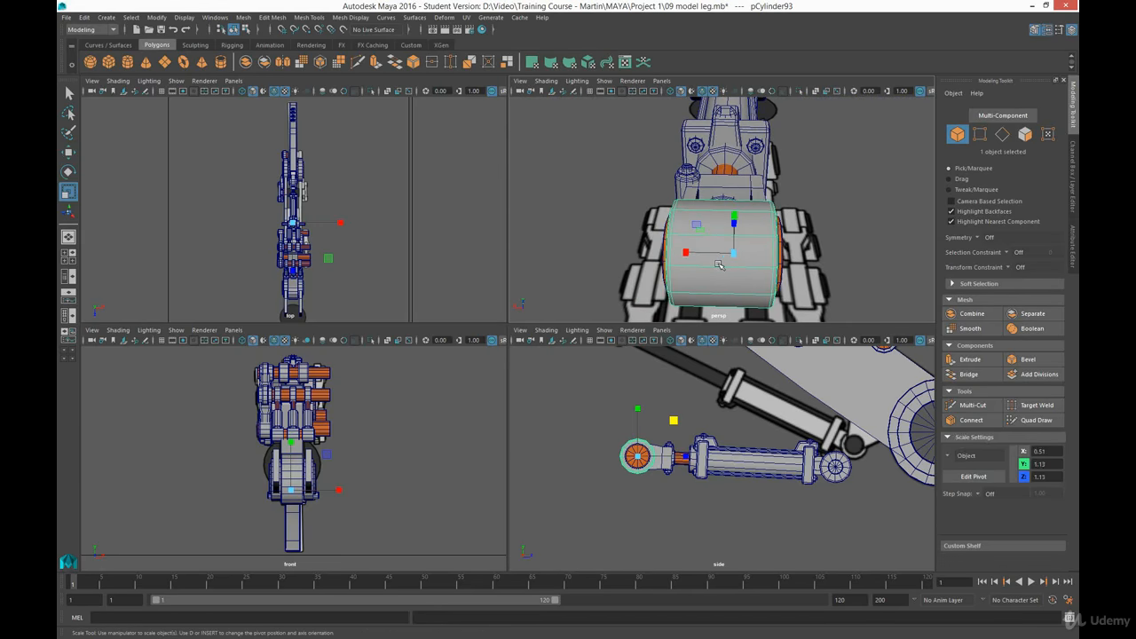
right_drag(718, 264, 666, 263)
drag(642, 170, 717, 342)
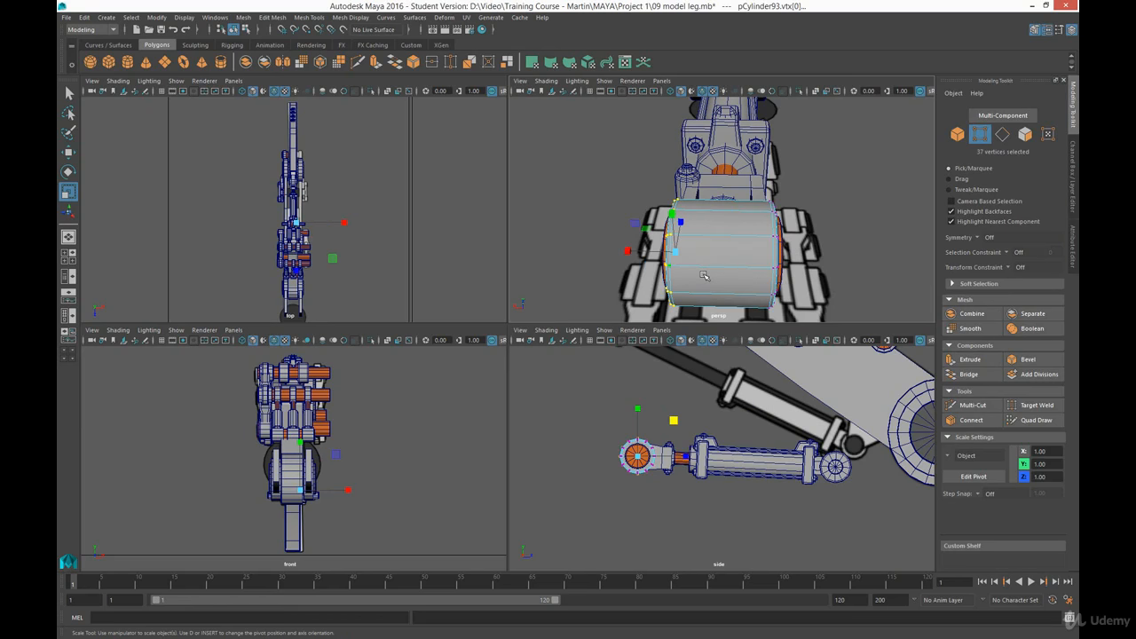
key(w)
drag(639, 252, 690, 207)
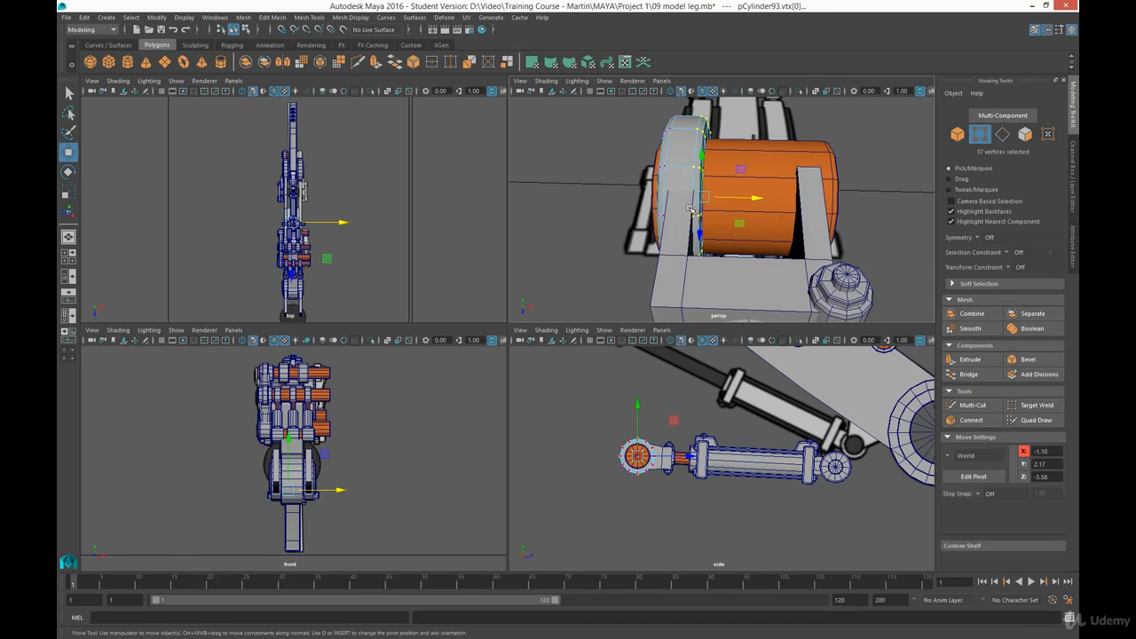
click(689, 159)
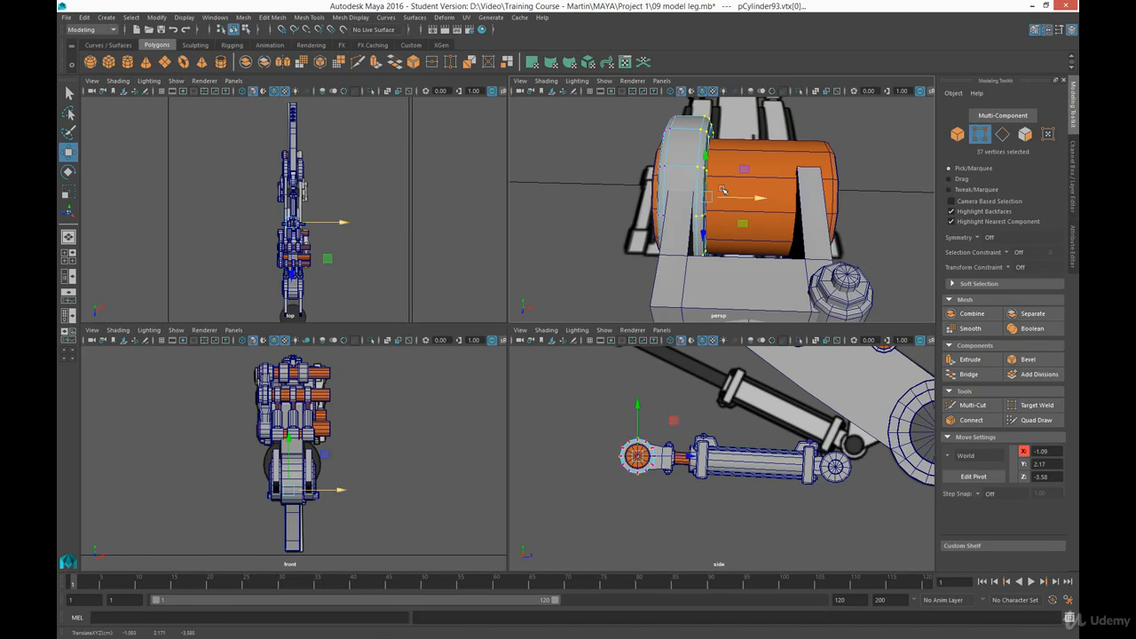
- Duplicate the narrow ring and place the copy on the opposite arm of the fork
right_drag(681, 153, 721, 120)
key(ctrl+d)
drag(735, 200, 687, 231)
- Lengthen the front pin outward past one fork ring by moving its end vertices to about X -1.8
click(641, 243)
key(r)
right_drag(688, 230, 635, 228)
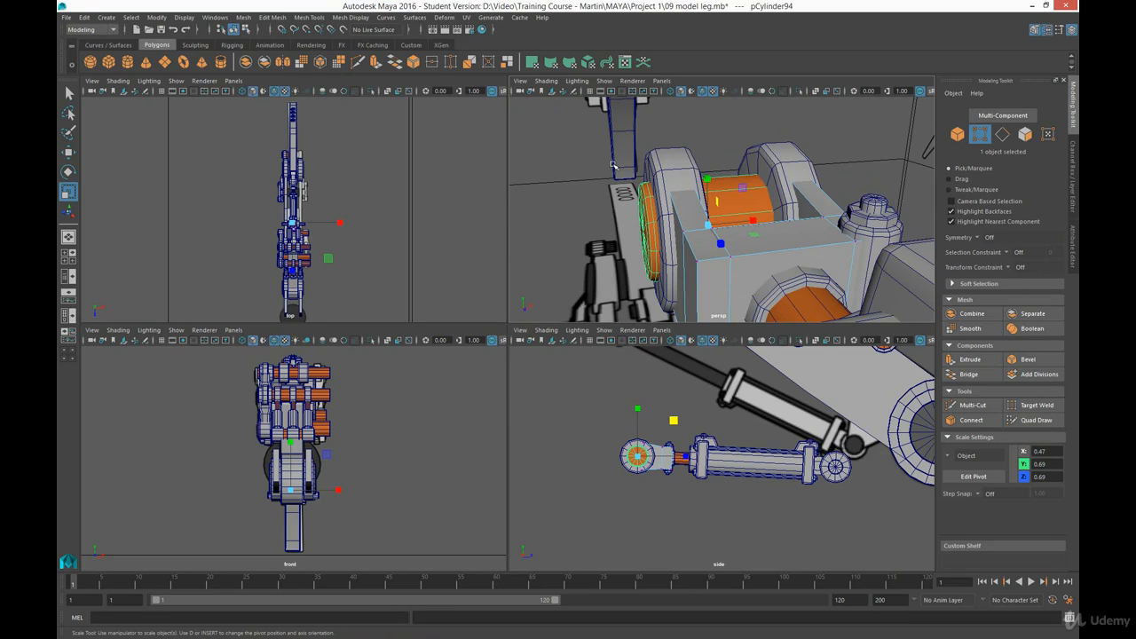
drag(611, 162, 634, 254)
key(ctrl+z)
right_drag(646, 216, 593, 218)
drag(613, 152, 683, 312)
key(w)
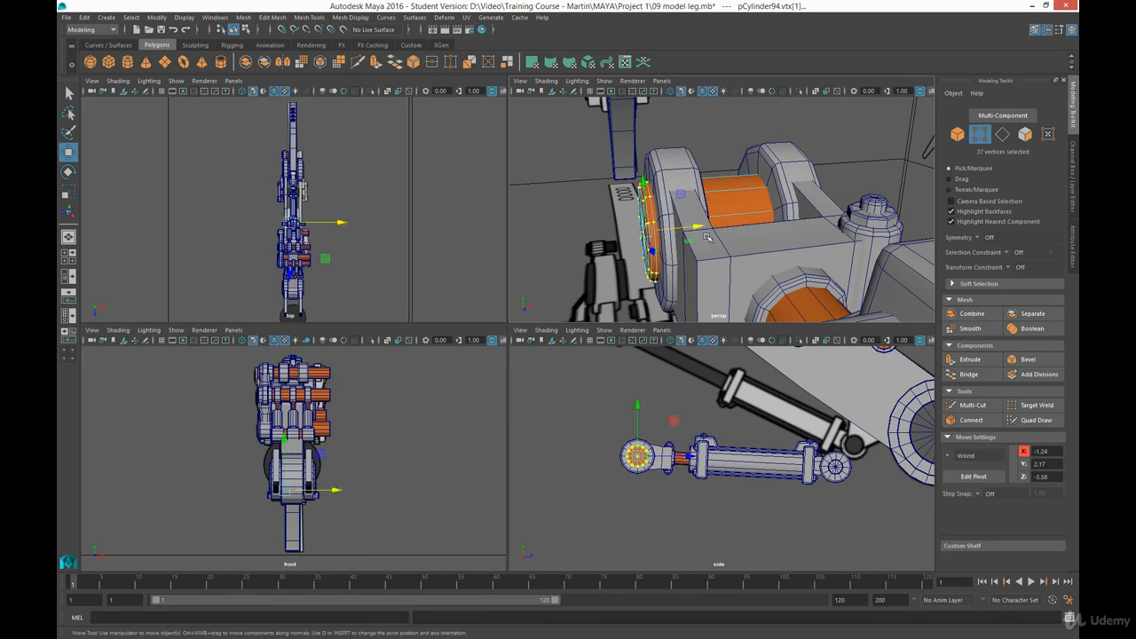
drag(708, 232, 619, 234)
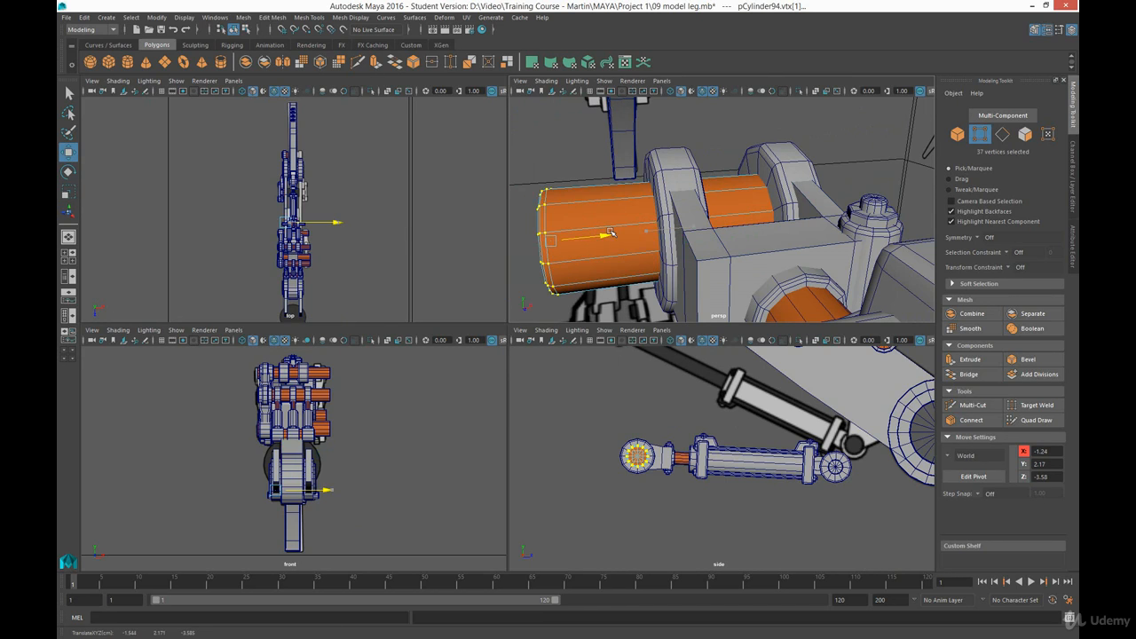
- Extend the pin's other end outward past the second fork ring and return to object selection
drag(711, 129, 908, 322)
scroll(791, 239, down, 4)
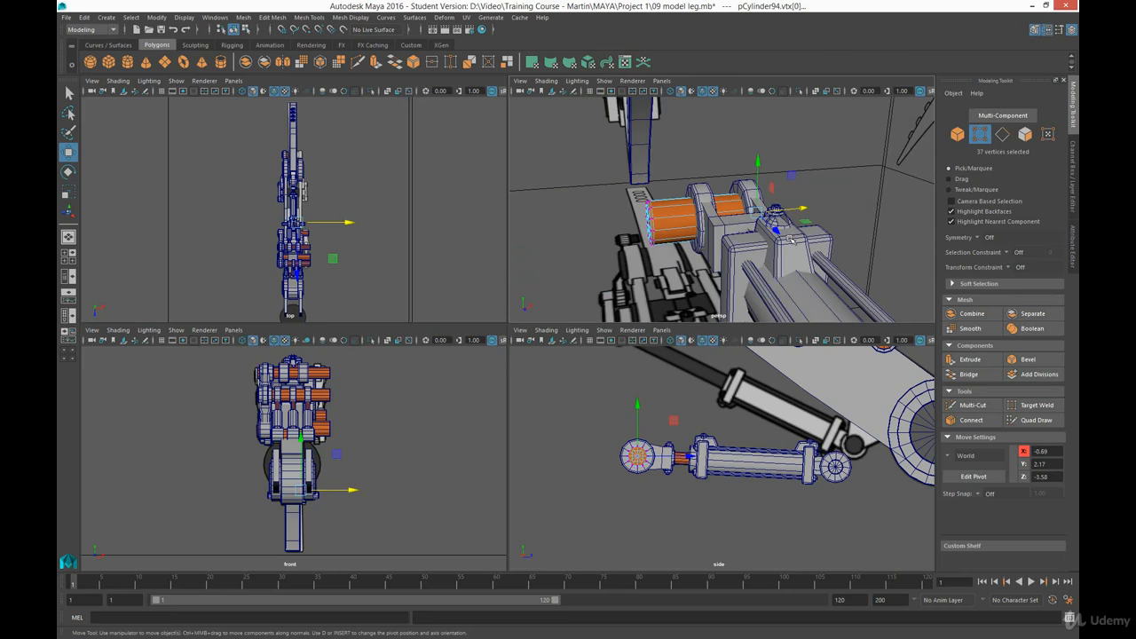
alt+drag(790, 239, 723, 262)
drag(826, 222, 887, 225)
click(834, 281)
alt+drag(791, 281, 856, 274)
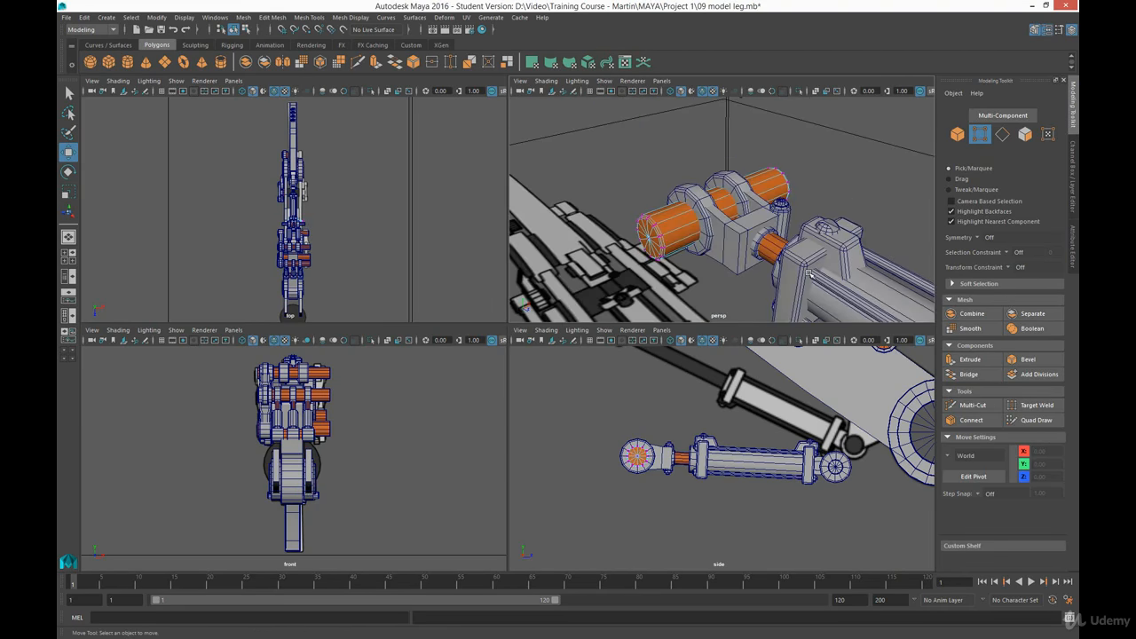
alt+right_drag(757, 267, 655, 220)
alt+drag(655, 219, 740, 238)
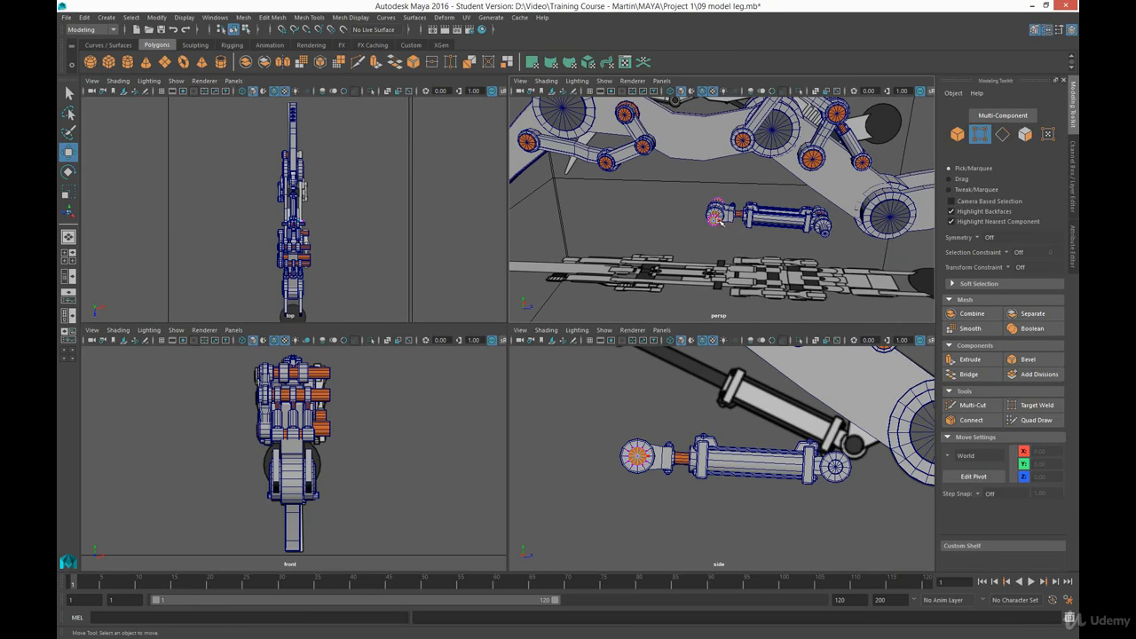
right_drag(721, 222, 728, 206)
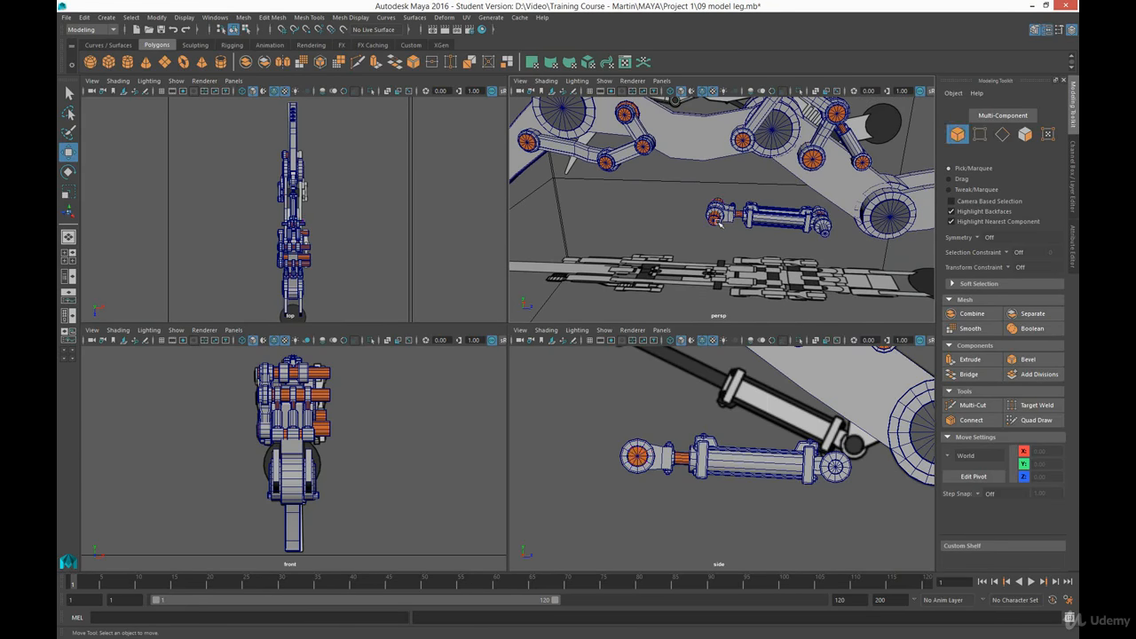
drag(697, 186, 782, 237)
alt+right_drag(781, 237, 813, 247)
alt+middle_drag(813, 247, 733, 248)
alt+drag(733, 248, 762, 211)
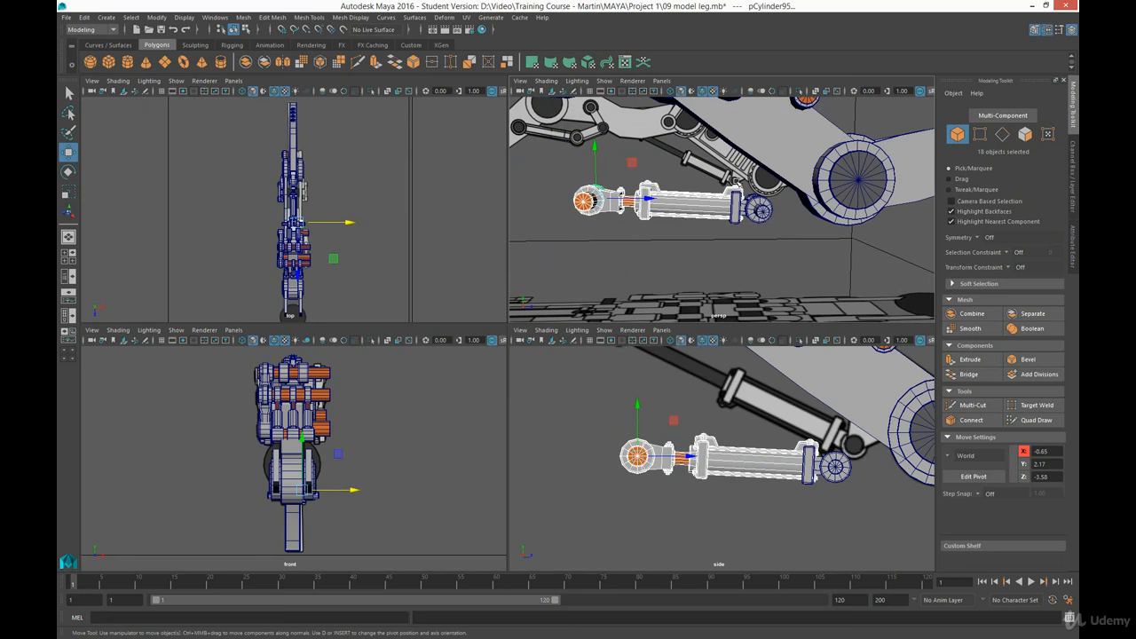
click(707, 255)
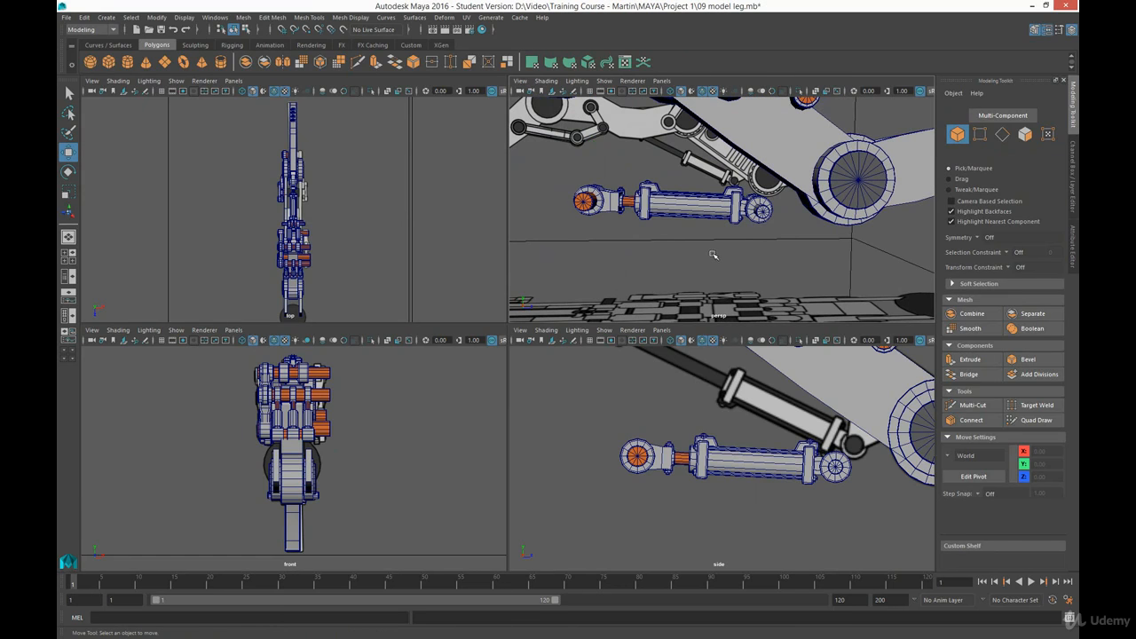
- Create a polygon cube in the side view, beside the leg's lower joint above the end of the lower piston
click(110, 63)
alt+middle_drag(771, 247, 732, 267)
scroll(732, 266, up, 6)
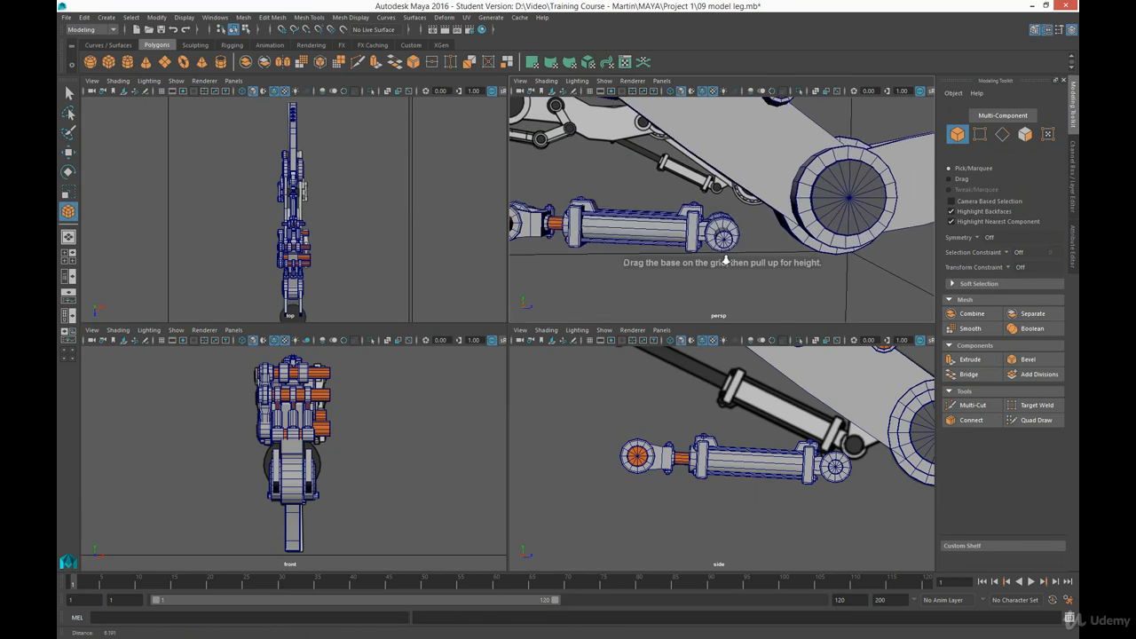
alt+drag(711, 263, 750, 266)
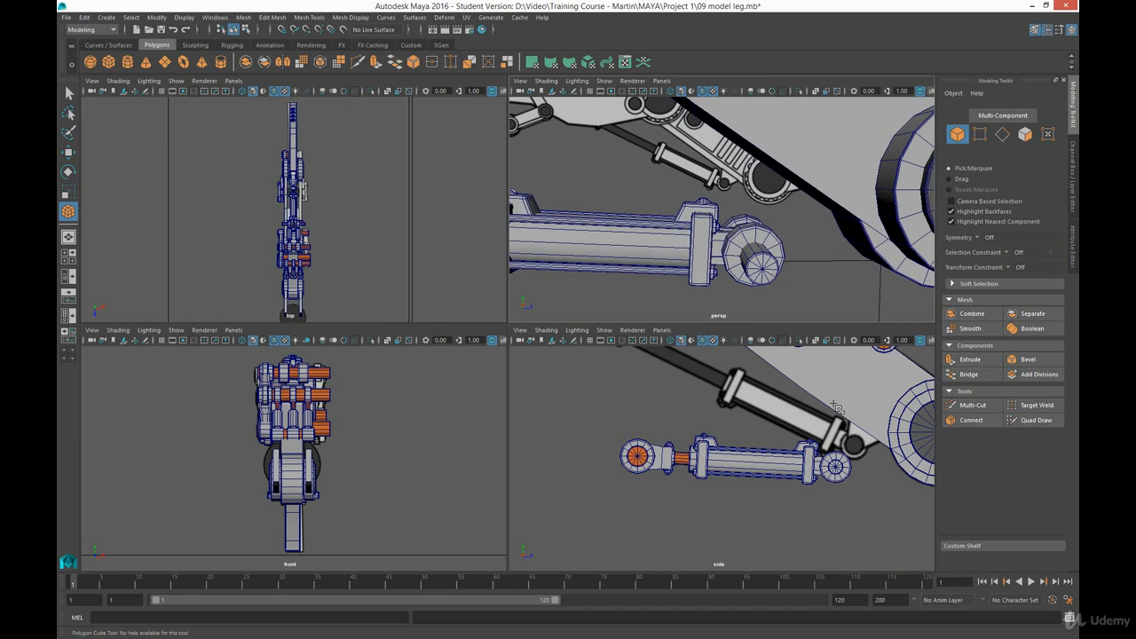
drag(835, 409, 878, 410)
alt+drag(743, 212, 826, 217)
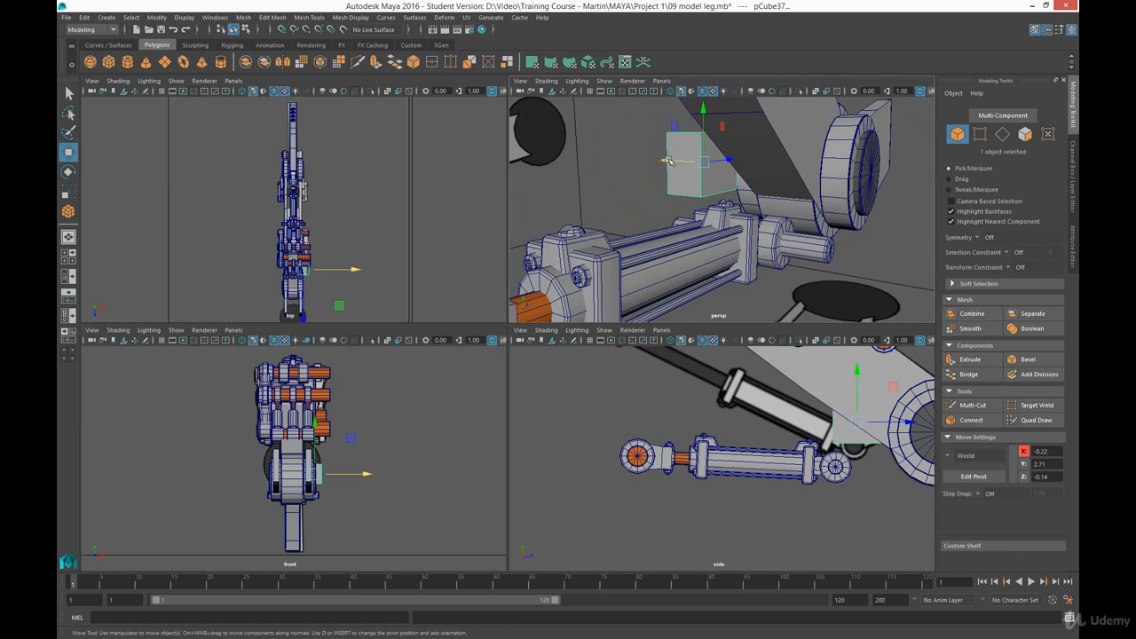
- Centre the cube on the leg, thin it to about 0.33 in X, and reduce its height to about 0.7
drag(672, 161, 714, 175)
key(r)
key(w)
drag(837, 173, 730, 174)
key(r)
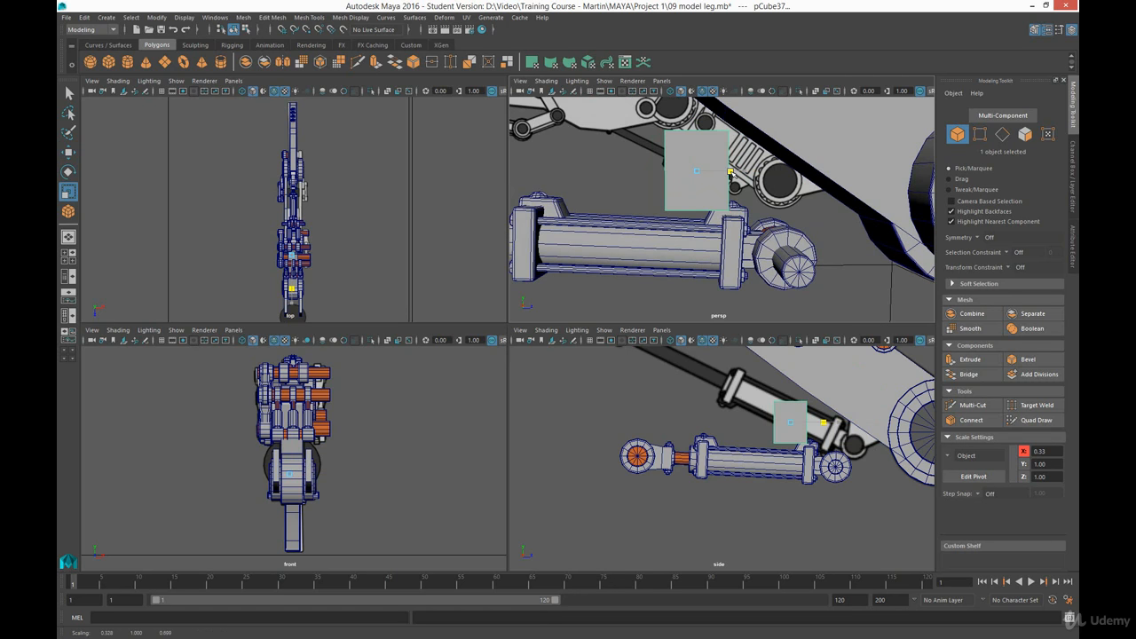
drag(699, 126, 699, 135)
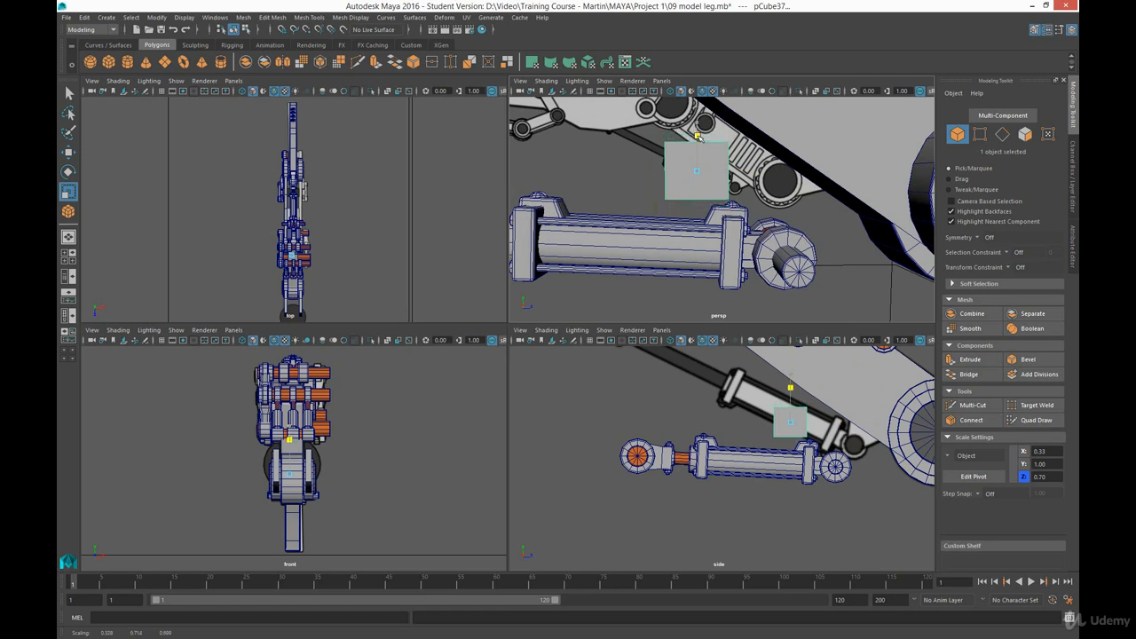
- Taper the cube by narrowing its four bottom vertices, raise them slightly, and return to object selection
right_drag(685, 165, 636, 174)
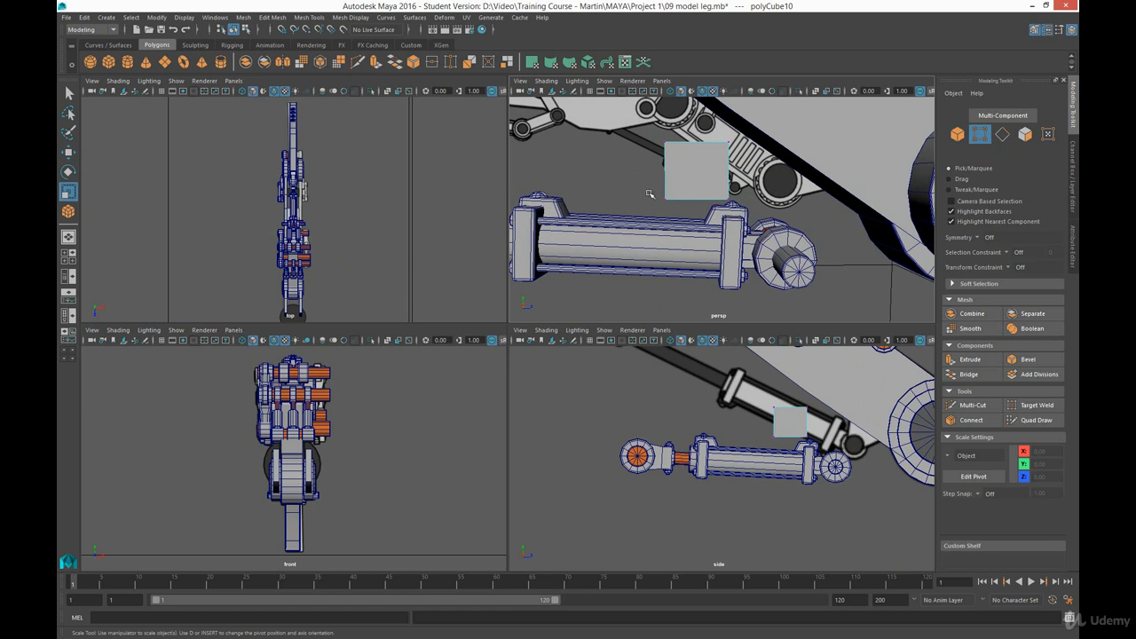
drag(650, 193, 726, 201)
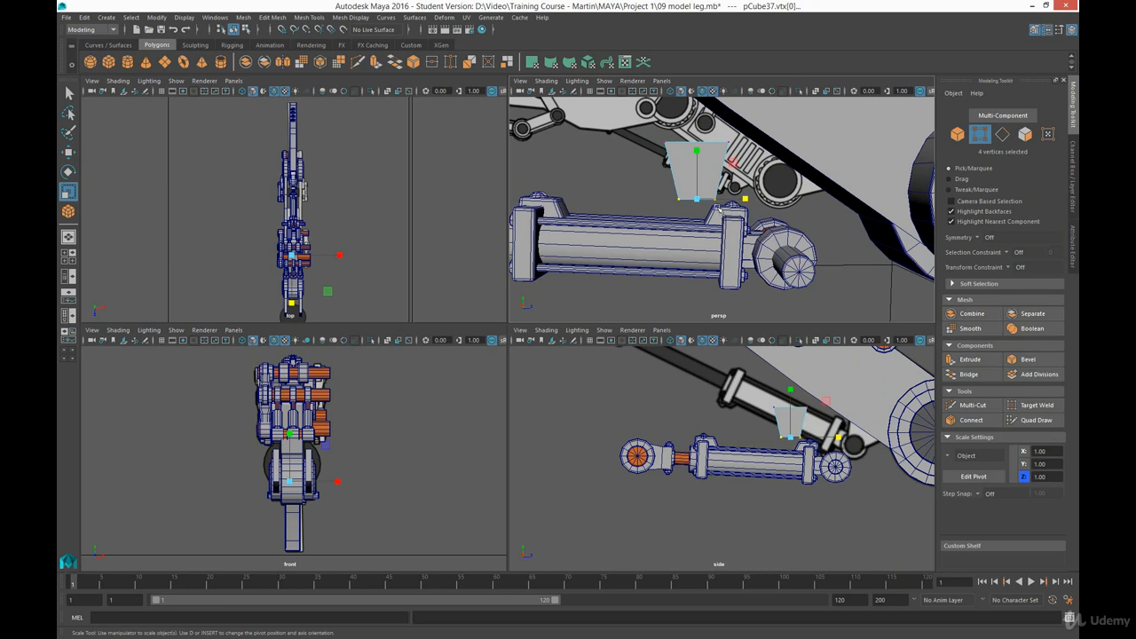
key(w)
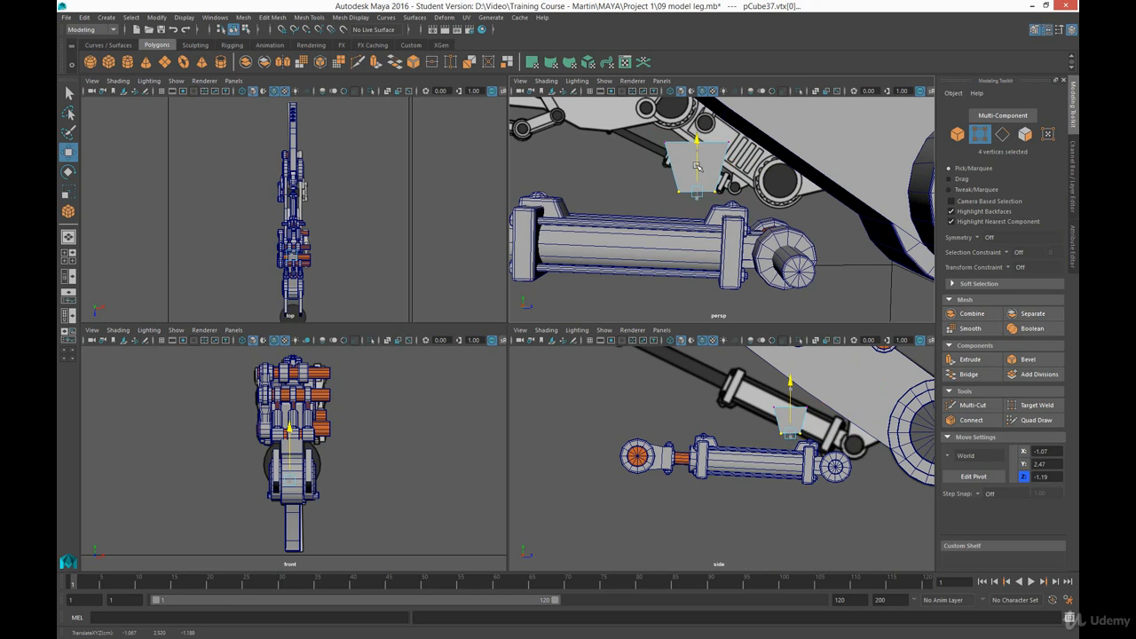
drag(697, 166, 697, 167)
click(627, 183)
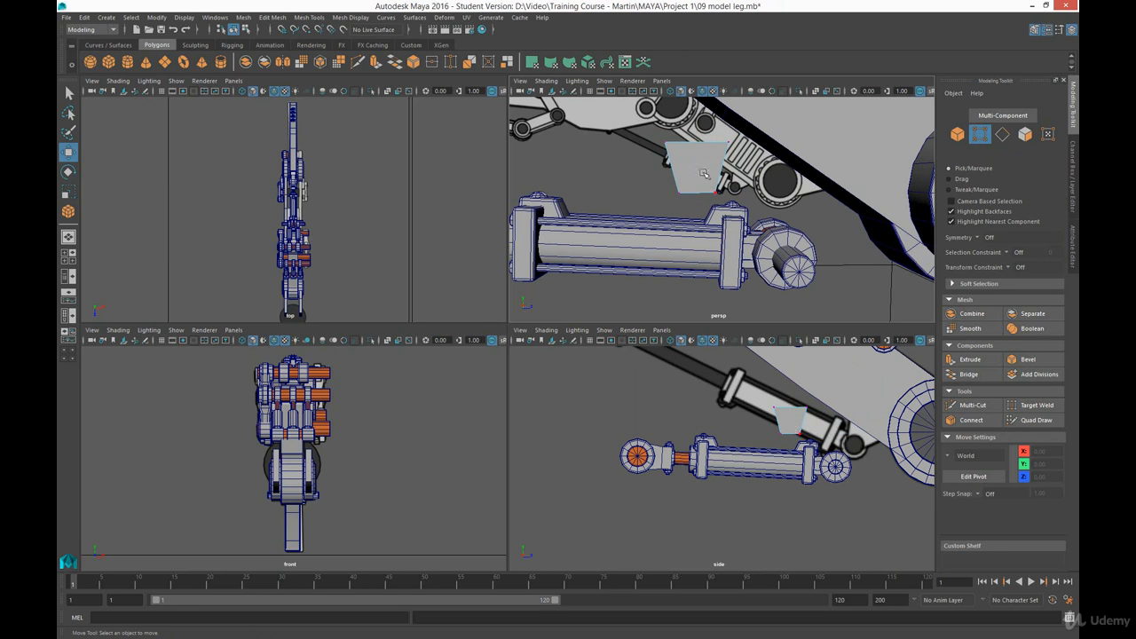
right_drag(703, 173, 735, 162)
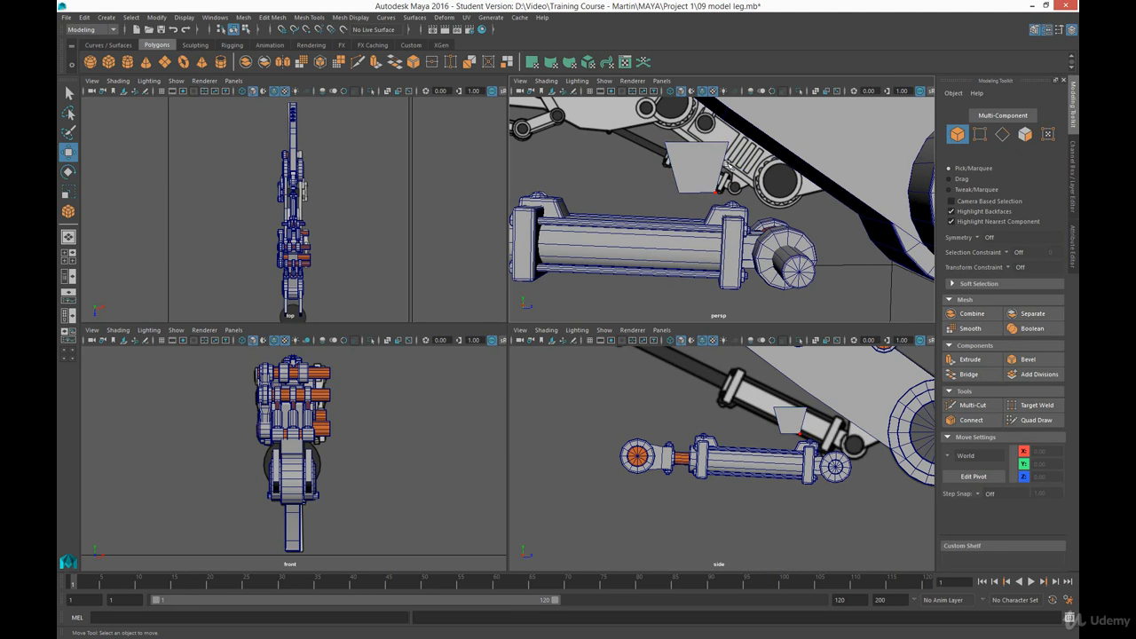
- Bevel the tapered block's edges with a fraction of 0.2
click(1072, 184)
click(1072, 129)
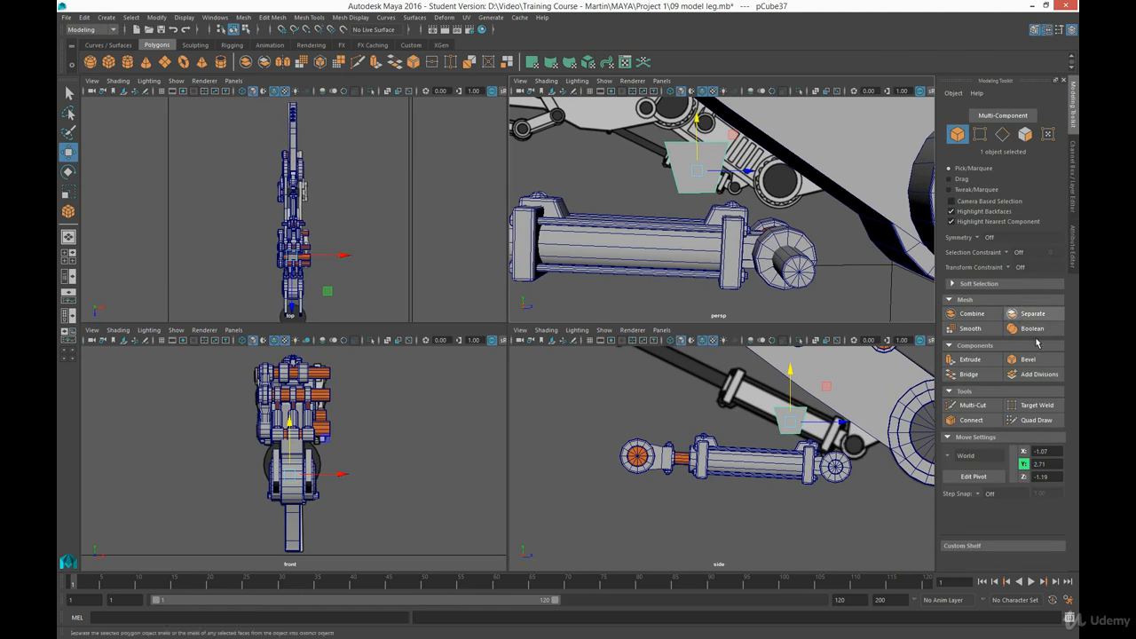
click(1025, 358)
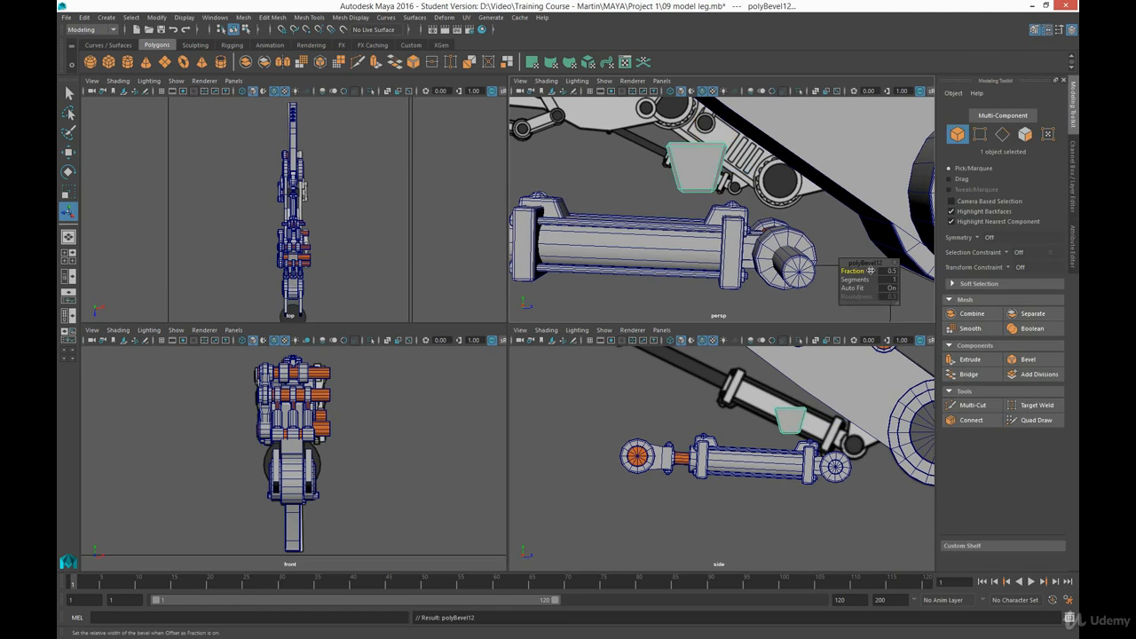
drag(855, 271, 866, 271)
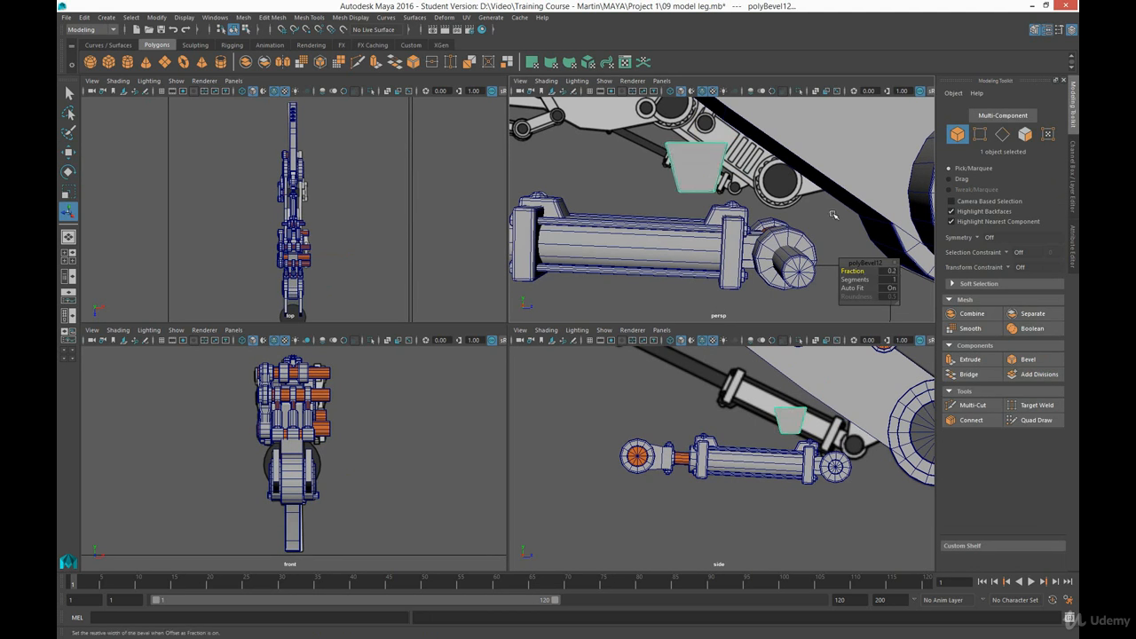
click(833, 214)
- Move the bevelled block over the reference's piston mount and rotate it to follow the leg's slanted underside
click(682, 157)
key(e)
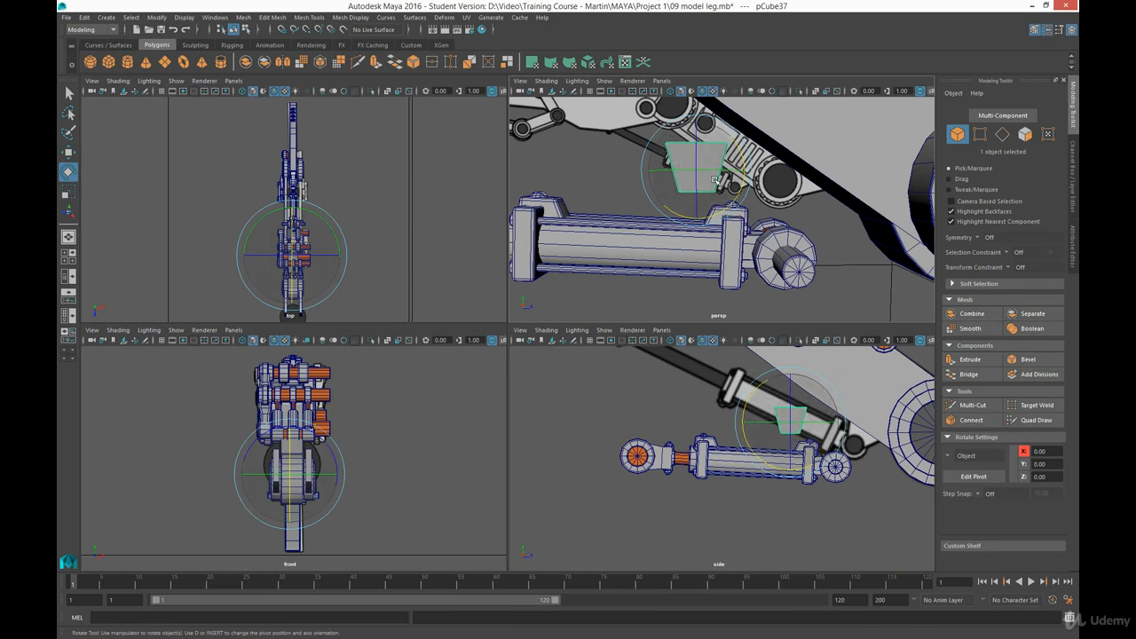
key(w)
drag(733, 136, 832, 155)
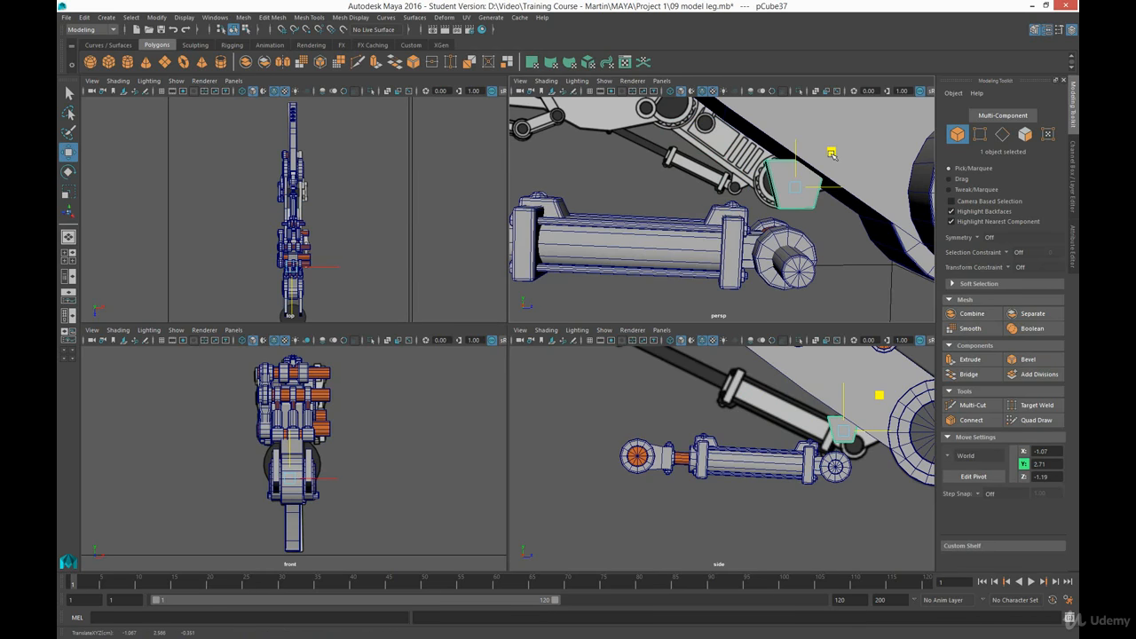
key(space)
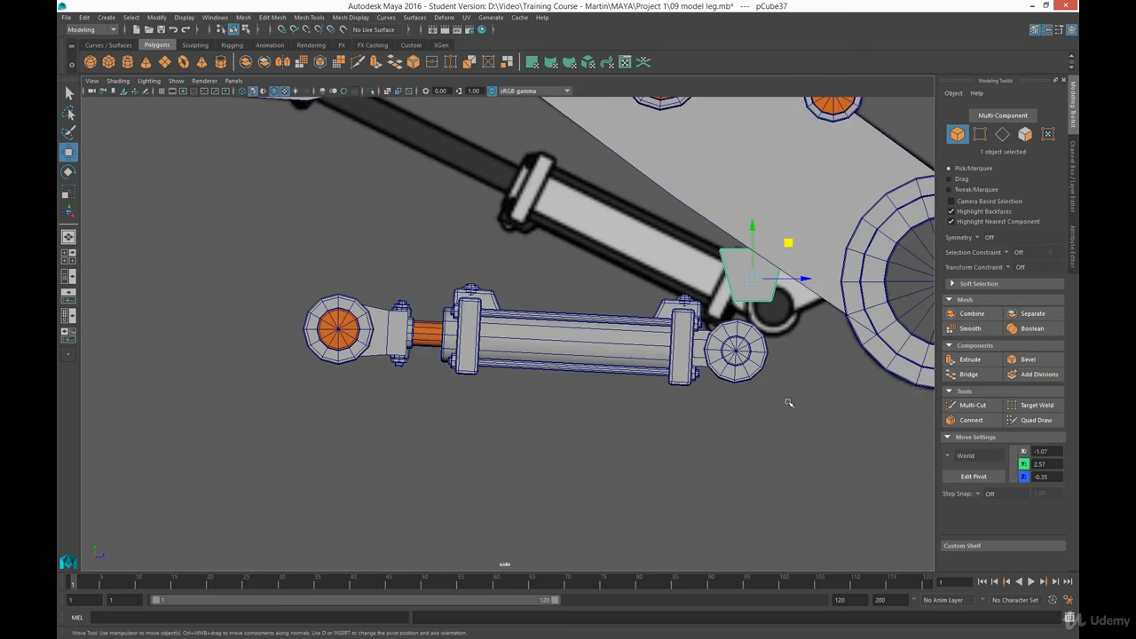
alt+middle_drag(789, 403, 694, 386)
key(e)
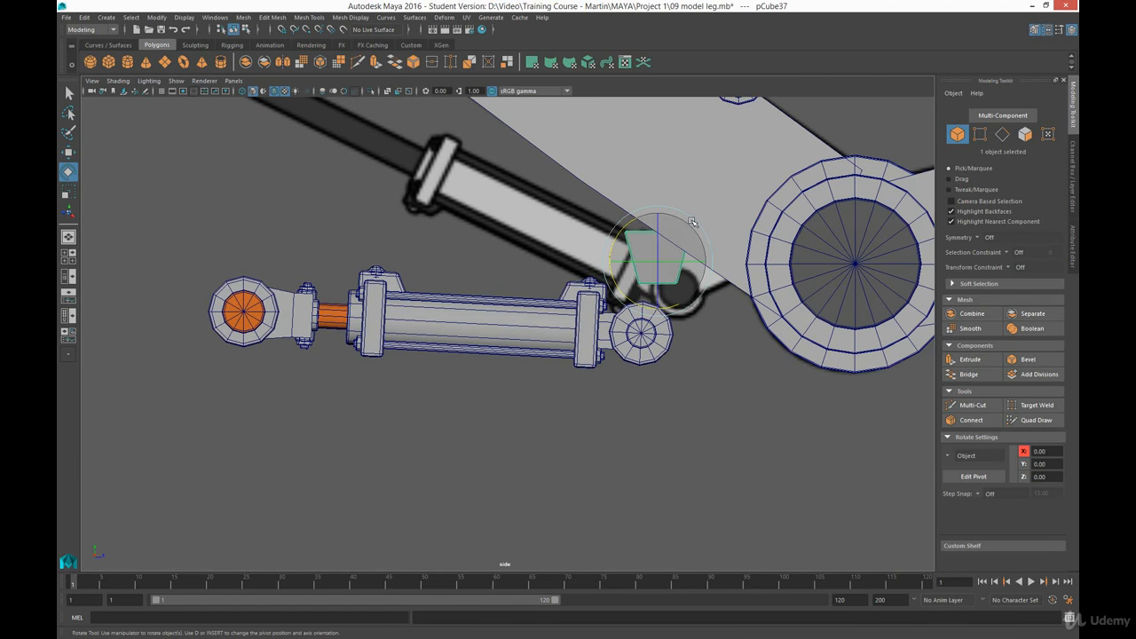
drag(624, 225, 652, 218)
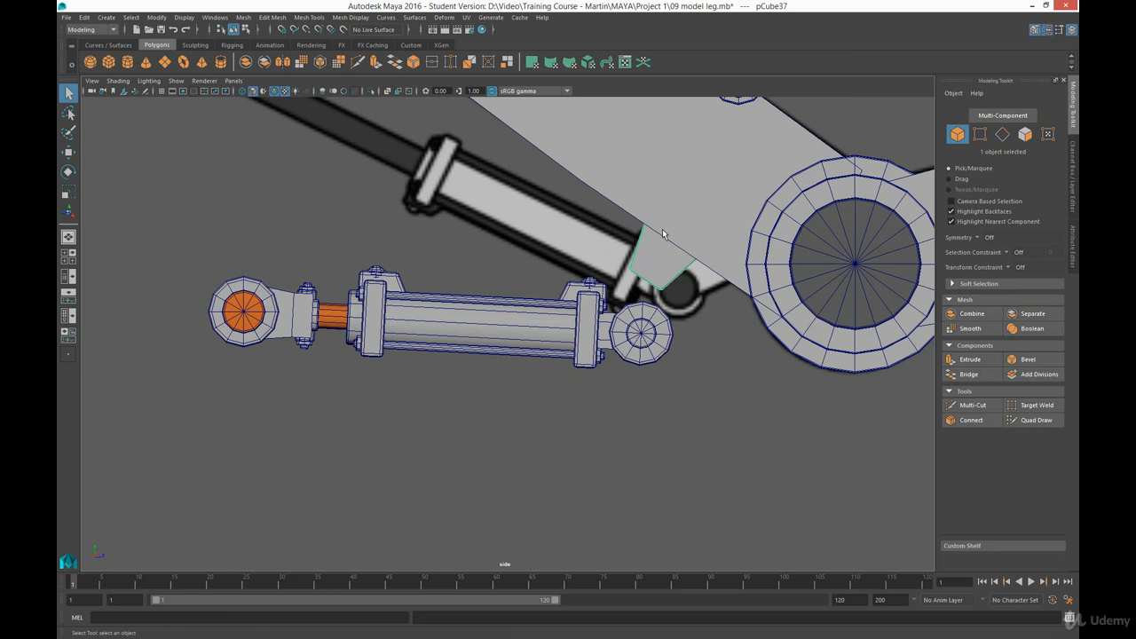
- Fine-tune the block's tilt to about 34° and position it against the leg's underside at about Y 2.51, Z -0.06
key(w)
drag(694, 228, 693, 244)
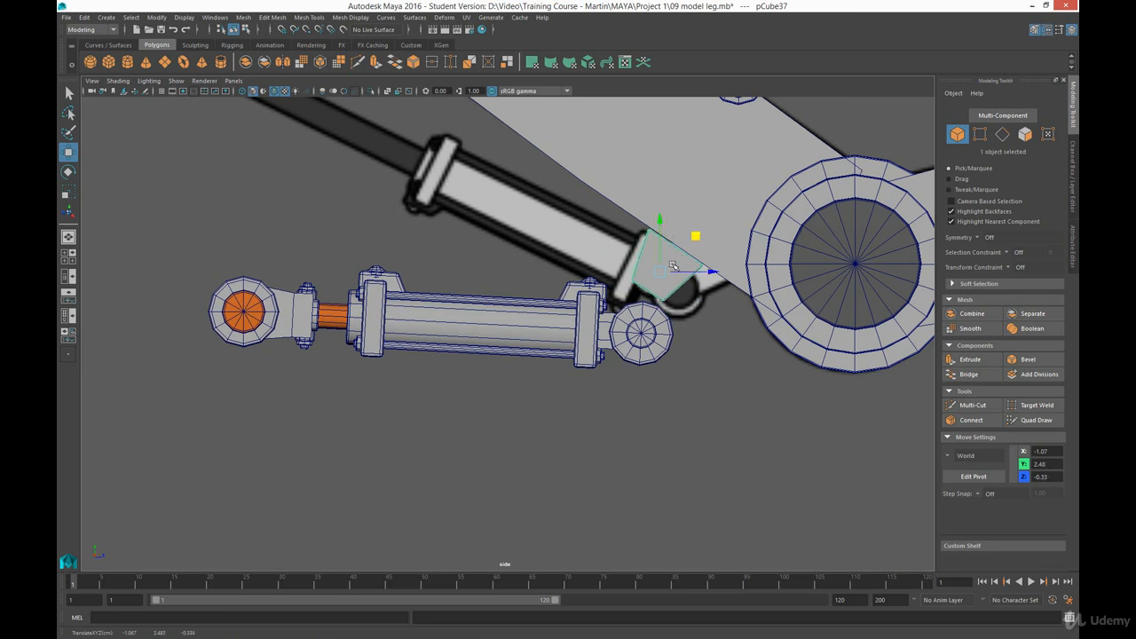
key(e)
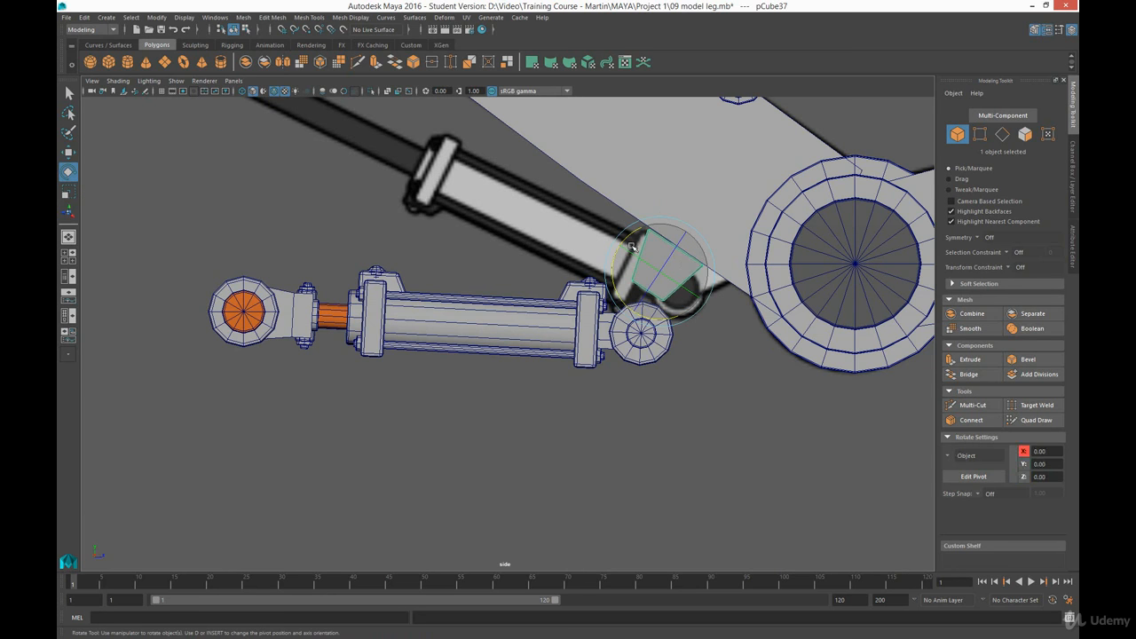
drag(632, 246, 628, 237)
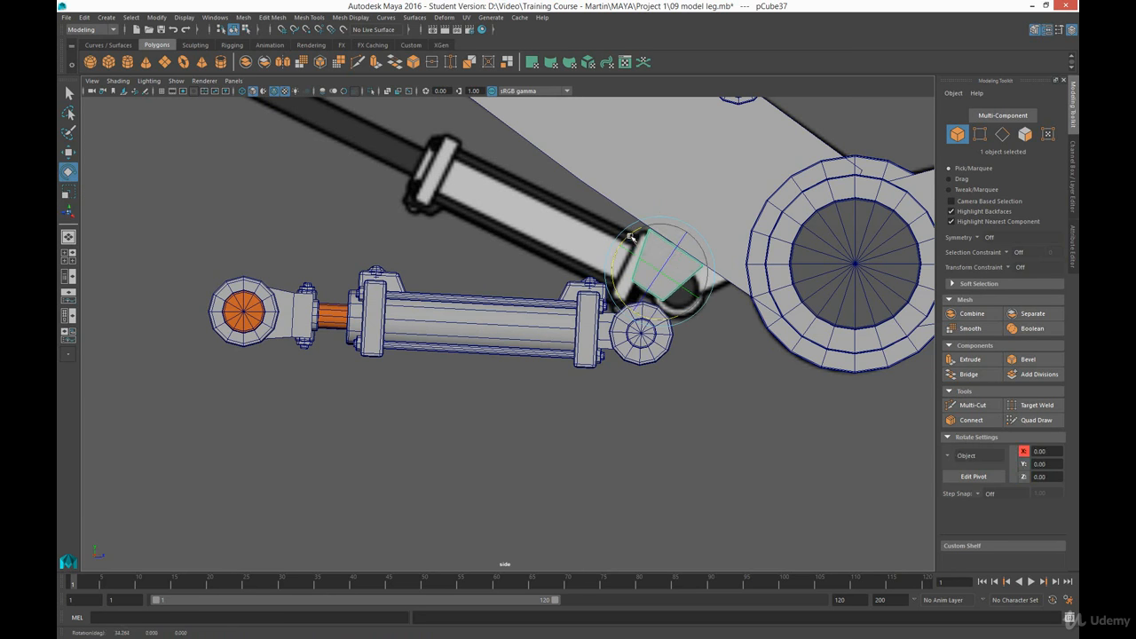
key(w)
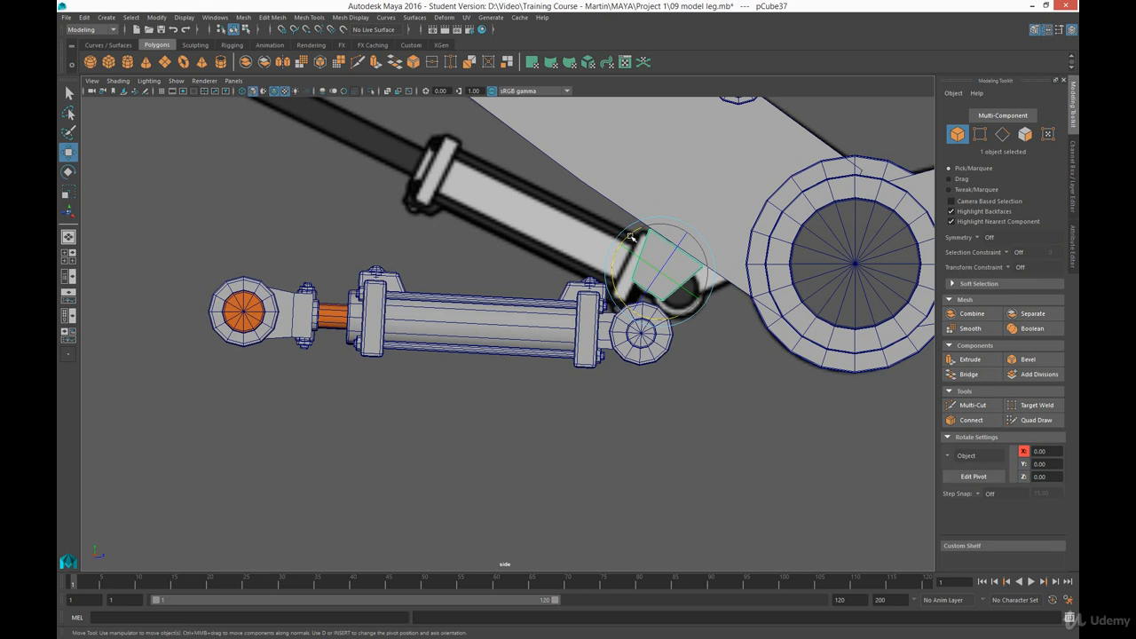
drag(695, 234, 729, 233)
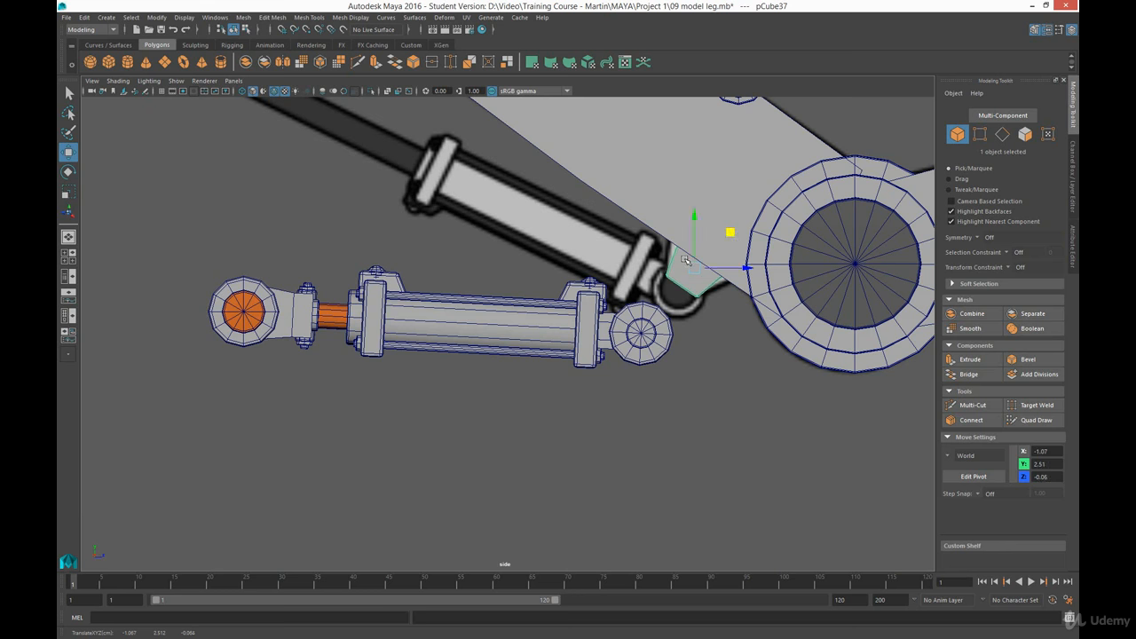
- Reshape the block by moving its upper vertices to about Y 2.91, Z -0.22 and its leg-side vertices toward the large joint
right_drag(693, 269, 657, 277)
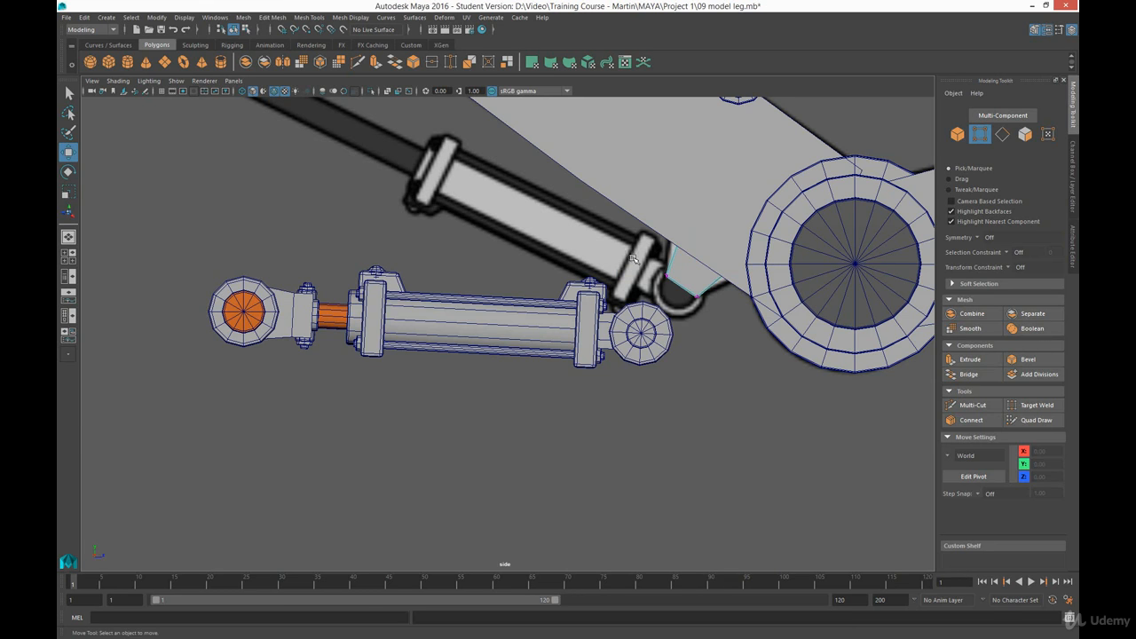
drag(632, 258, 728, 179)
middle_drag(722, 191, 711, 182)
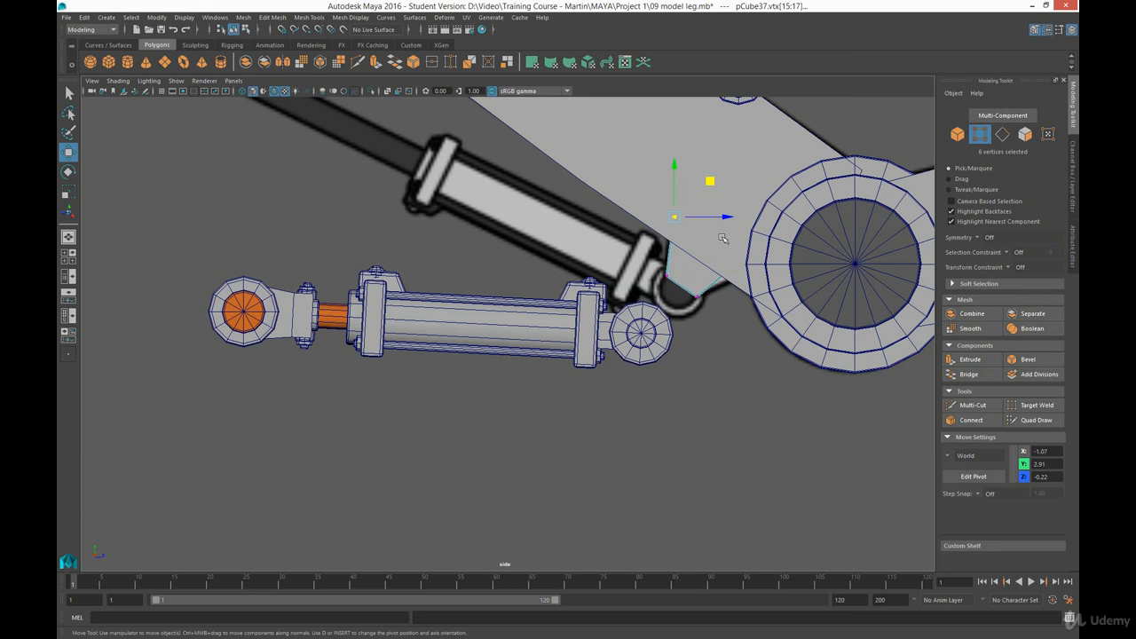
drag(721, 294, 765, 244)
middle_drag(773, 229, 783, 238)
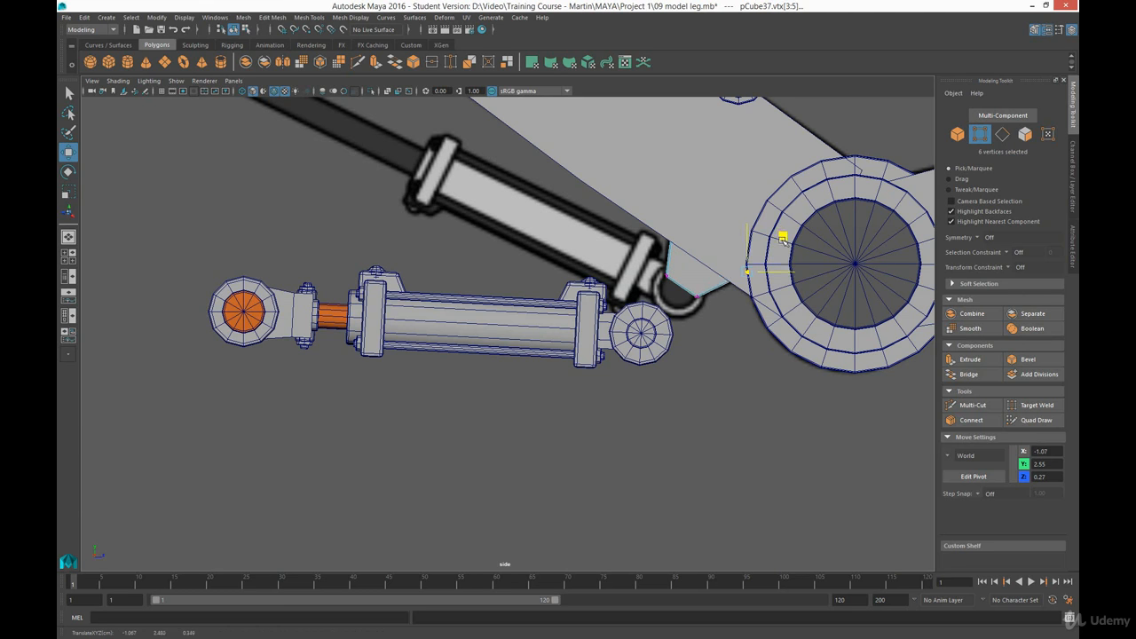
click(737, 323)
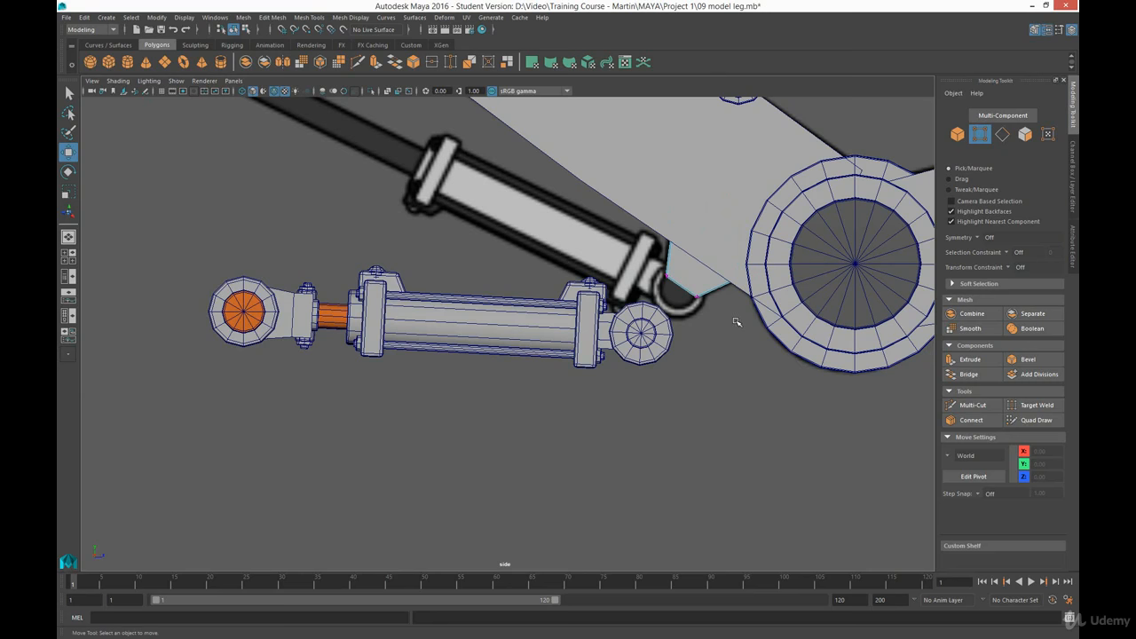
- Shift the mounting block sideways to about X -1.21, in line with the piston's end ring
key(space)
key(space)
alt+drag(719, 231, 689, 276)
right_drag(588, 279, 635, 264)
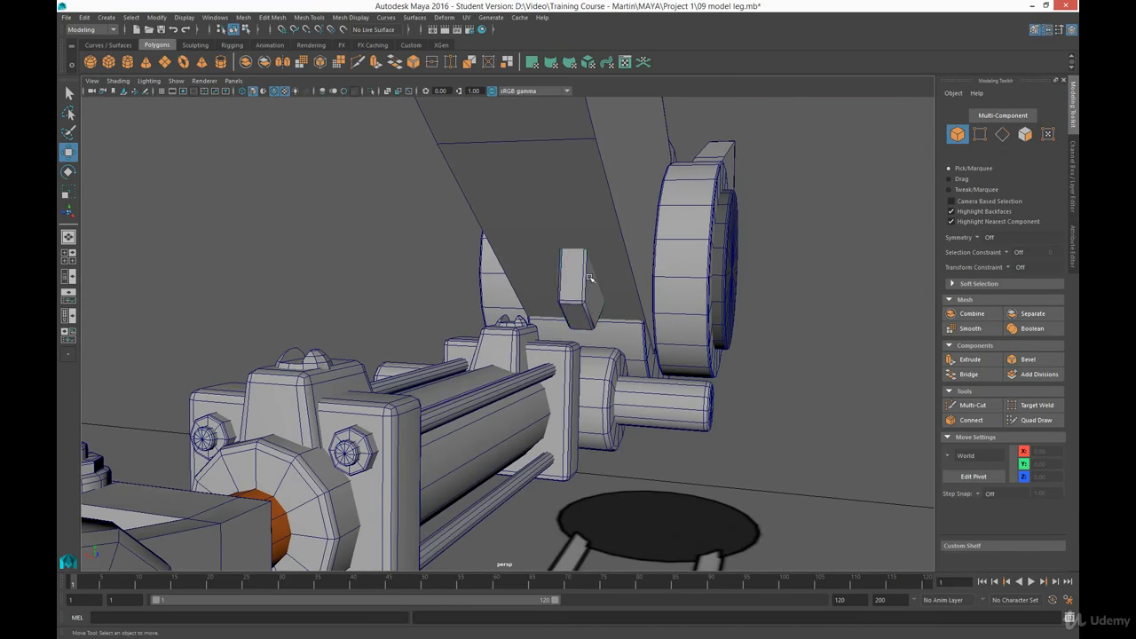
click(585, 286)
mouse_move(548, 289)
mouse_down()
mouse_move(593, 288)
mouse_move(569, 288)
mouse_up()
alt+drag(569, 289, 591, 346)
click(602, 339)
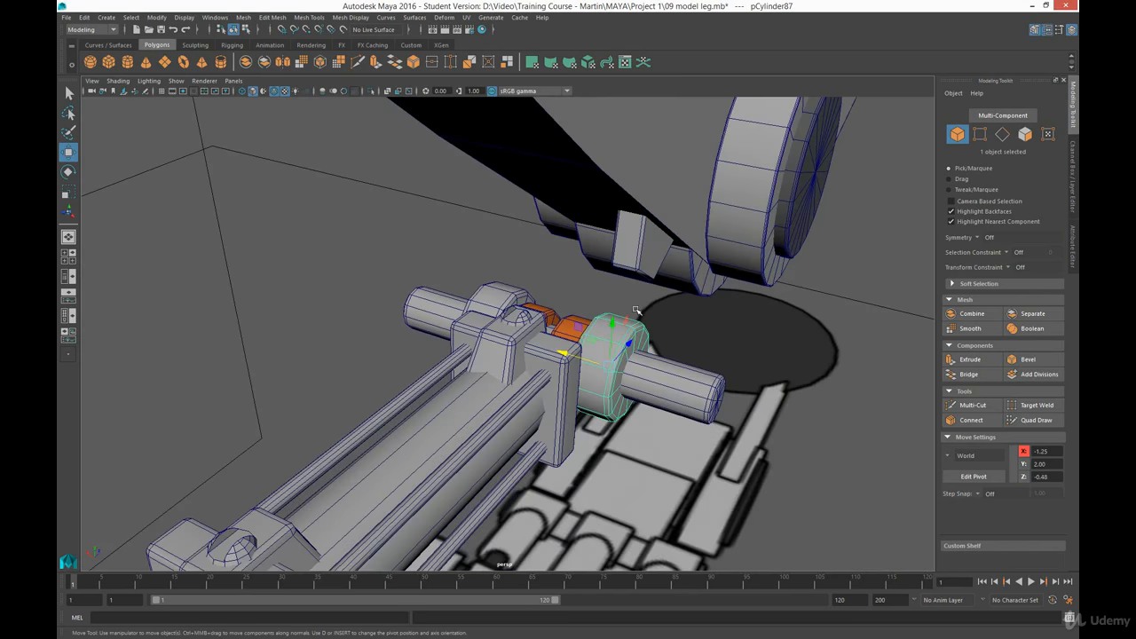
click(635, 260)
- Examine the mounting block's placement against the leg and the piston from several angles
alt+drag(636, 260, 532, 276)
alt+right_drag(531, 276, 431, 244)
alt+drag(431, 244, 517, 342)
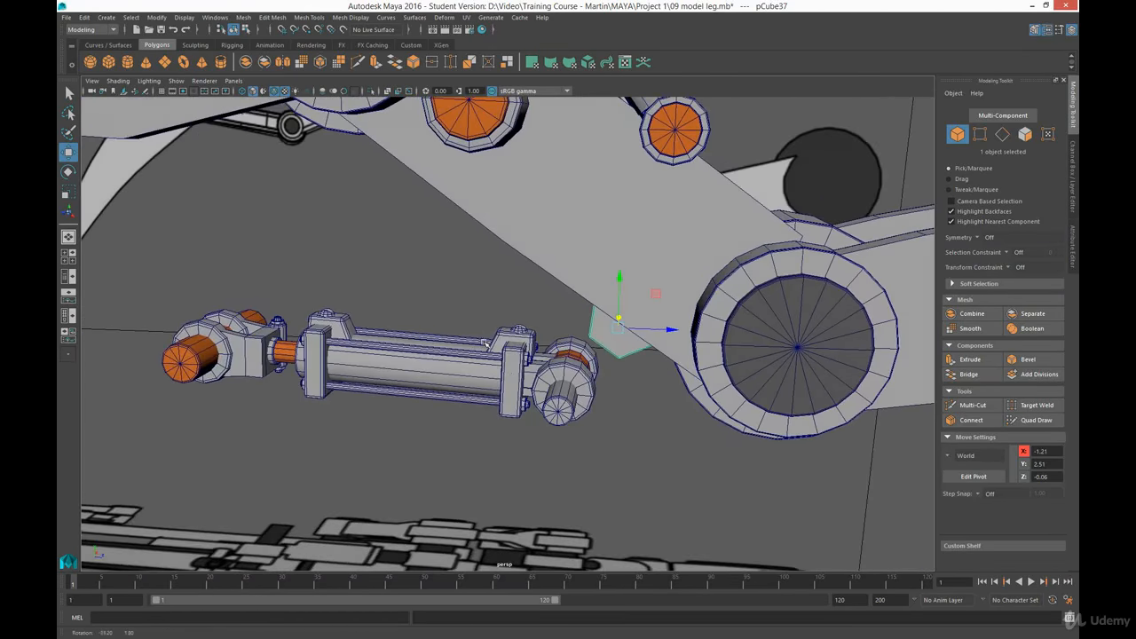
alt+middle_drag(517, 344, 536, 304)
alt+drag(536, 304, 730, 286)
alt+drag(579, 233, 471, 220)
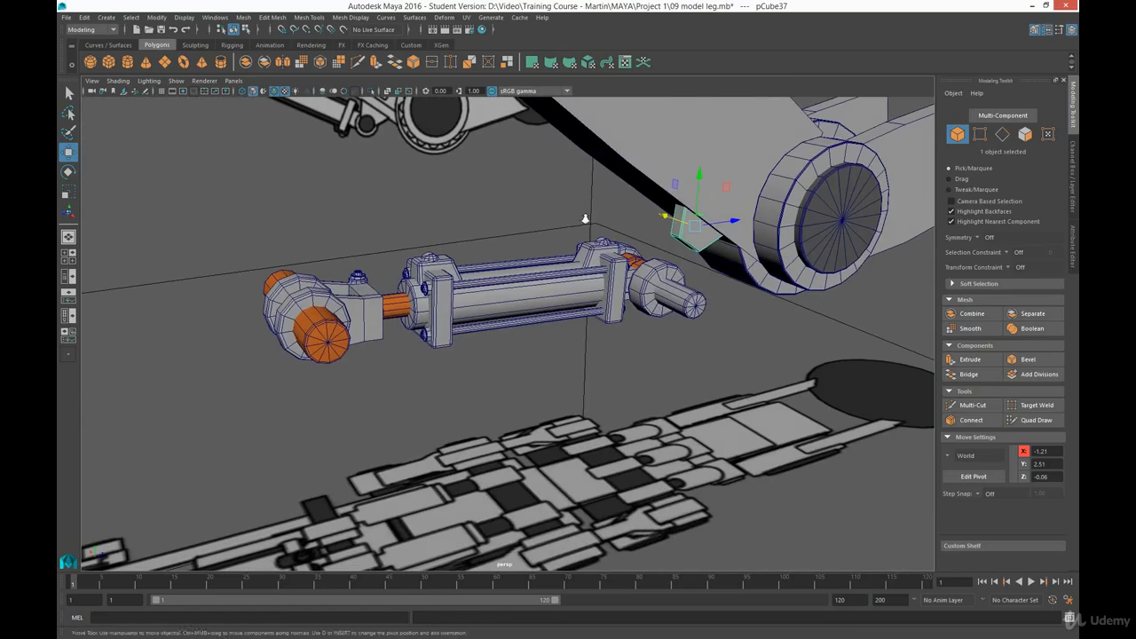
alt+right_drag(584, 218, 799, 188)
alt+middle_drag(803, 188, 639, 265)
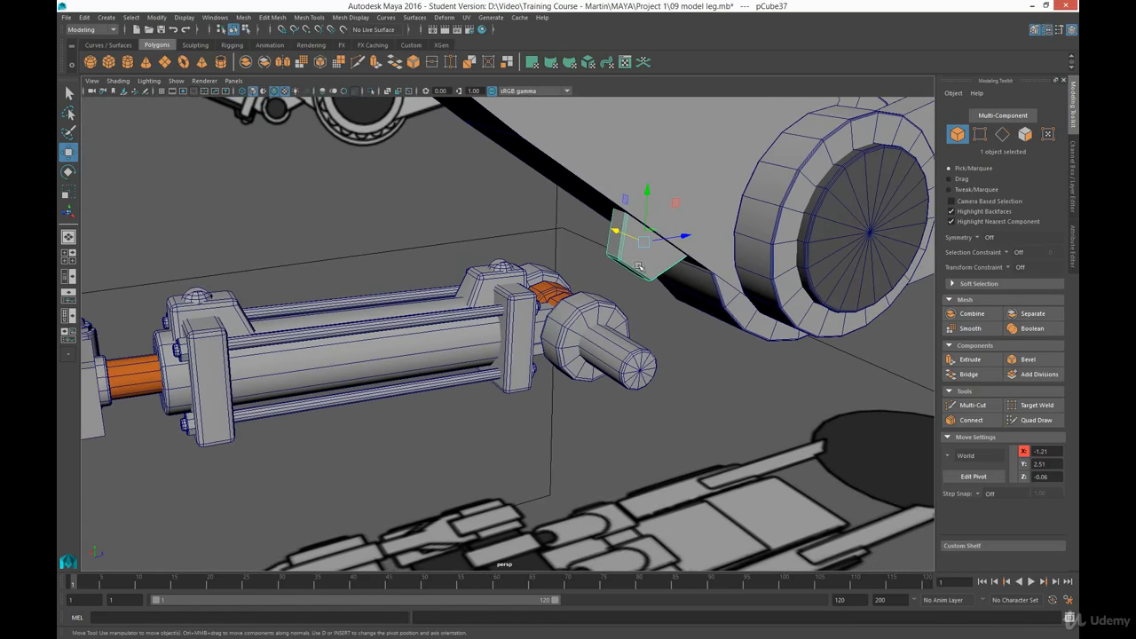
click(676, 203)
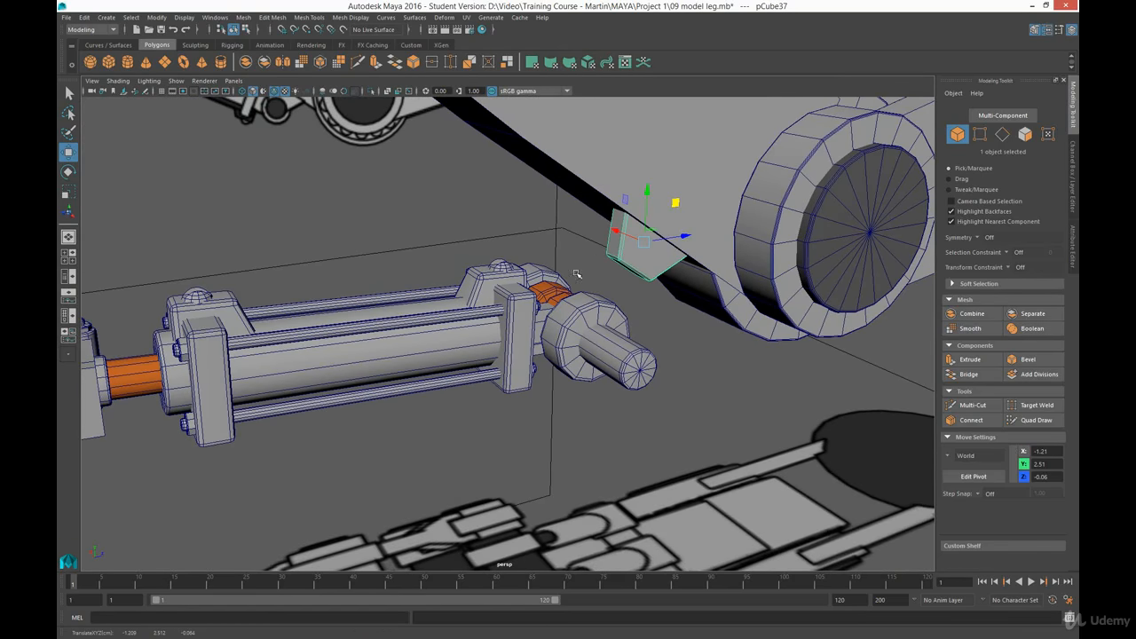
- Group all parts of the lower piston and show the Move tool's settings
alt+drag(539, 348, 493, 330)
alt+right_drag(286, 410, 213, 326)
drag(133, 275, 588, 438)
key(ctrl+g)
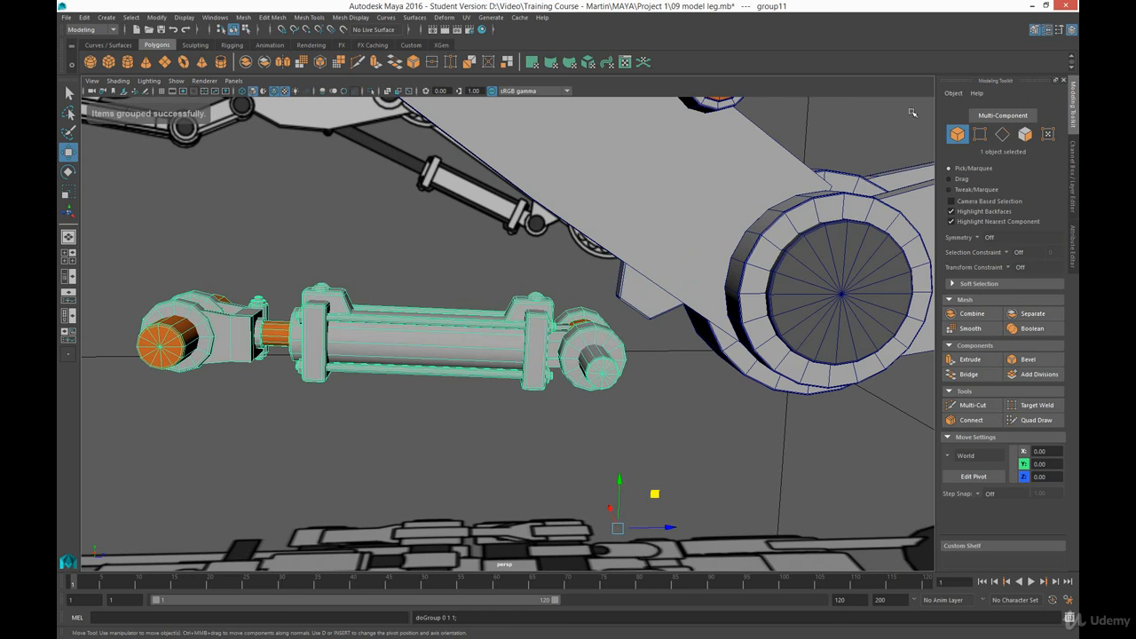
click(1060, 29)
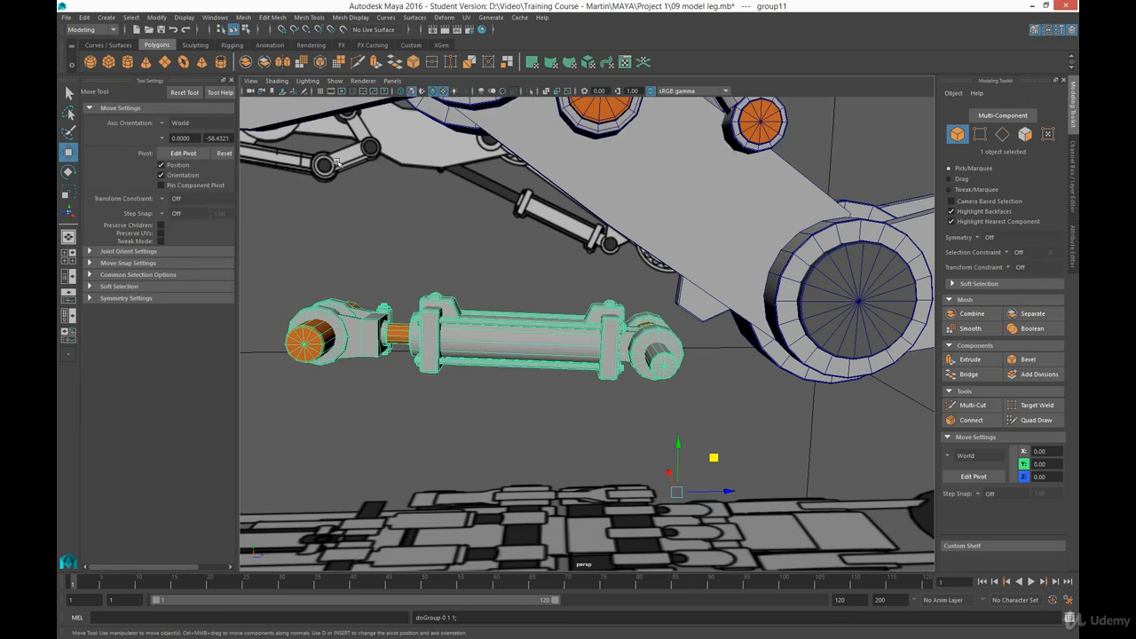
- Reset the piston group's pivot and move the group up to about Y 2.50, Z -1.96
click(222, 155)
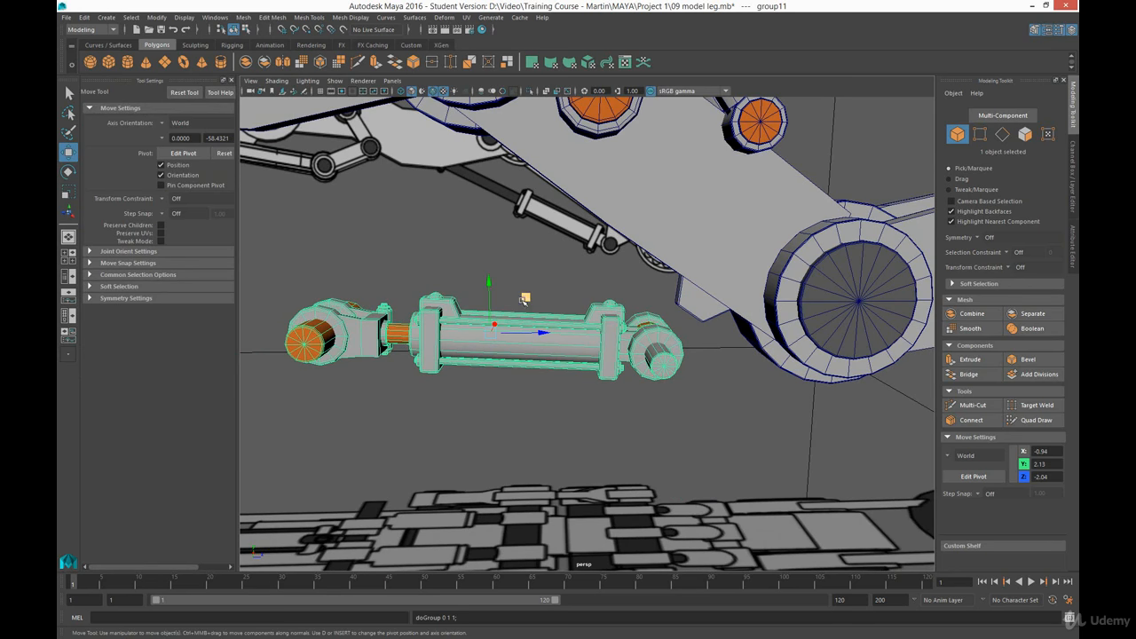
drag(526, 299, 532, 256)
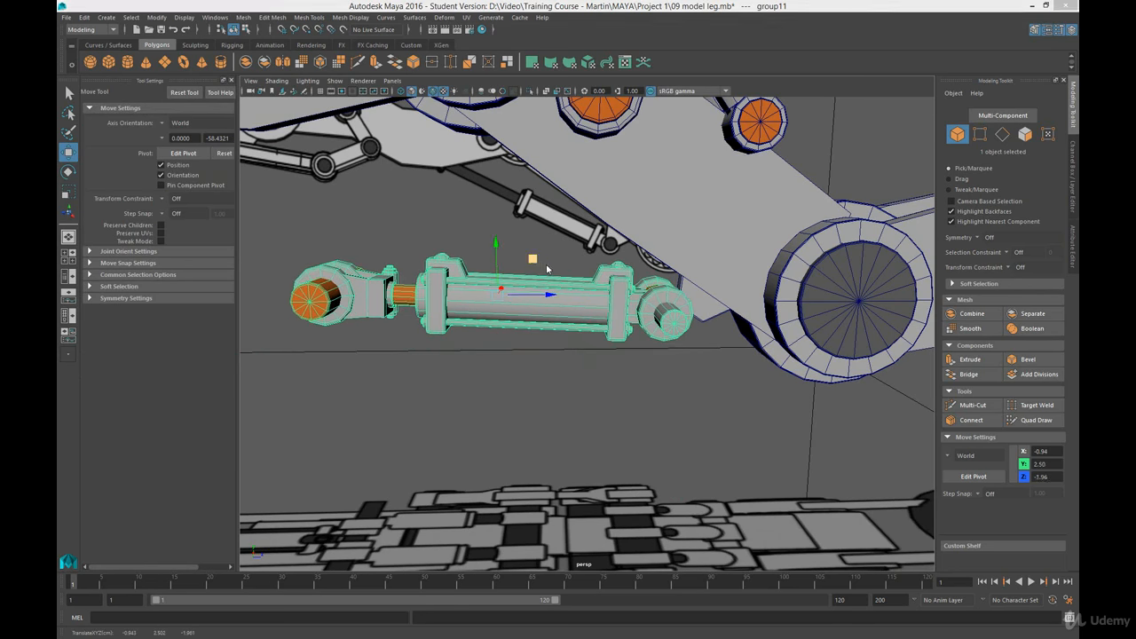
key(space)
key(space)
key(e)
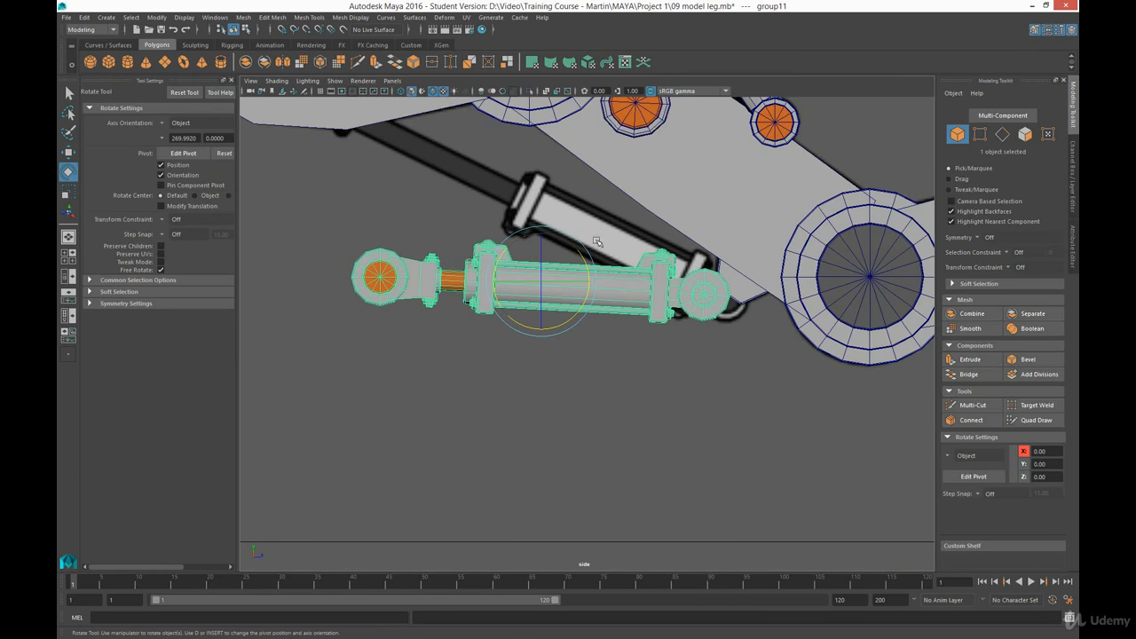
drag(584, 263, 591, 285)
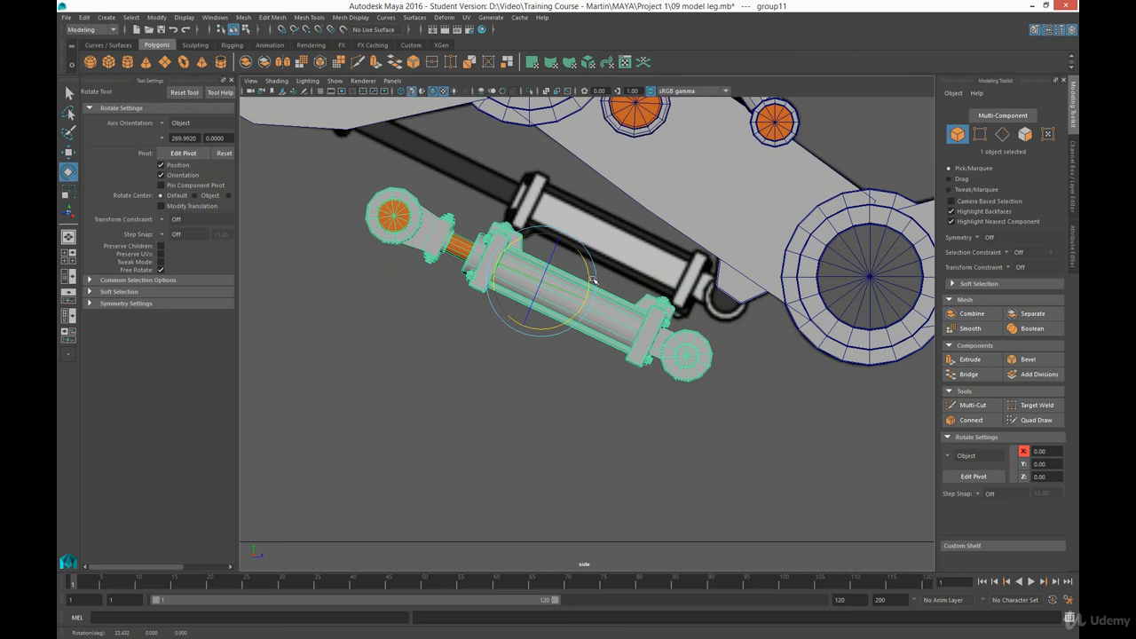
key(w)
drag(577, 247, 573, 289)
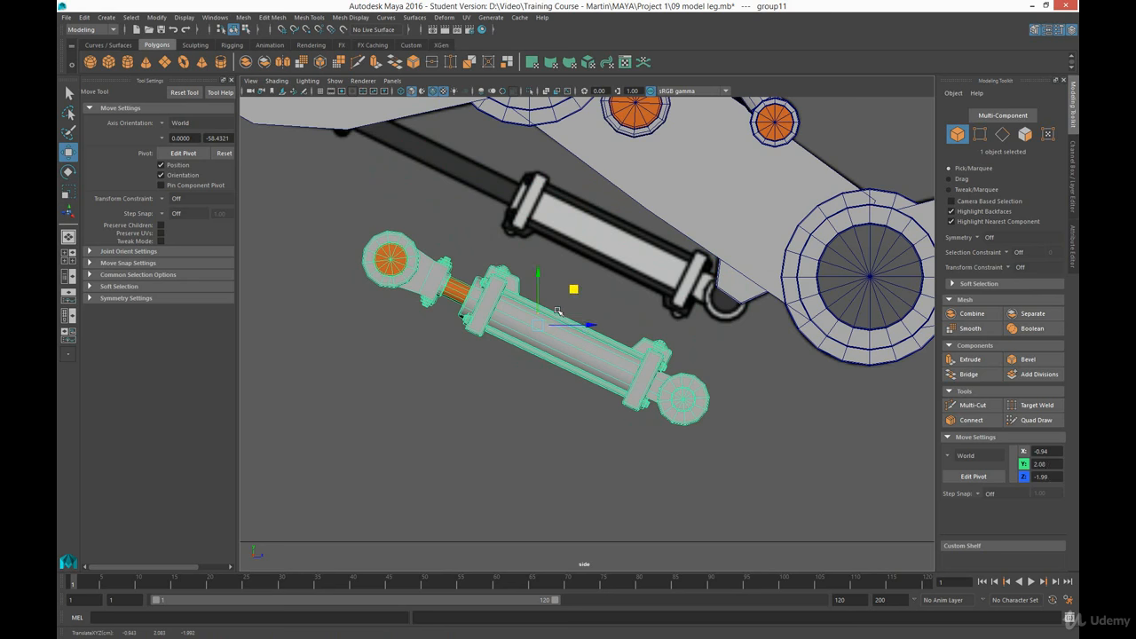
key(ctrl+z)
key(ctrl+z)
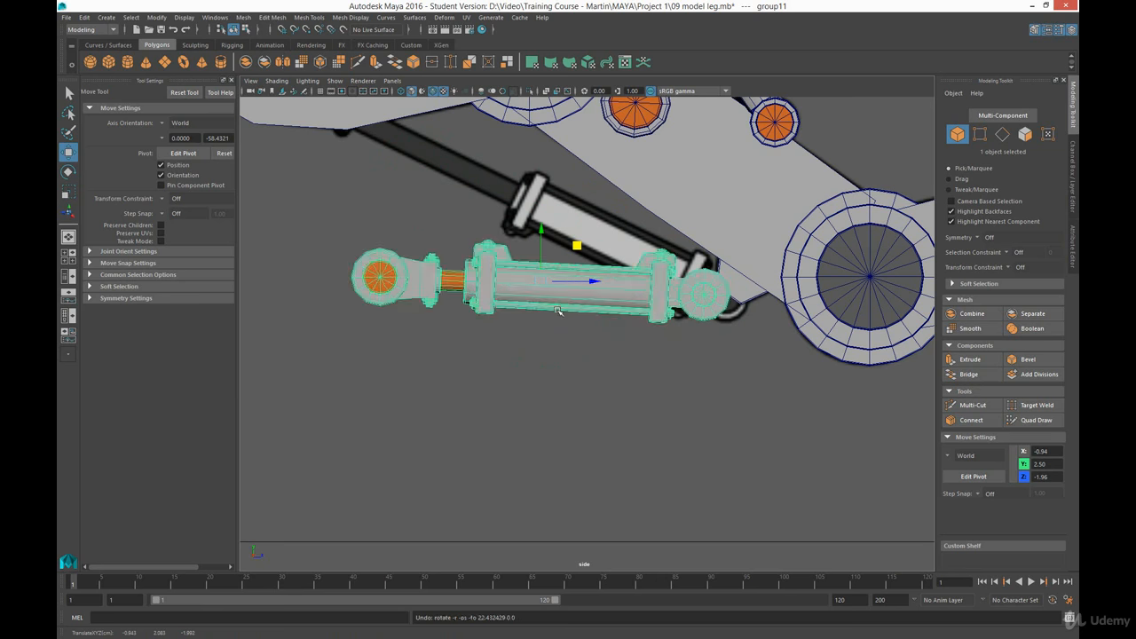
- Flip the piston group over by setting its Rotate Z to 180
key(e)
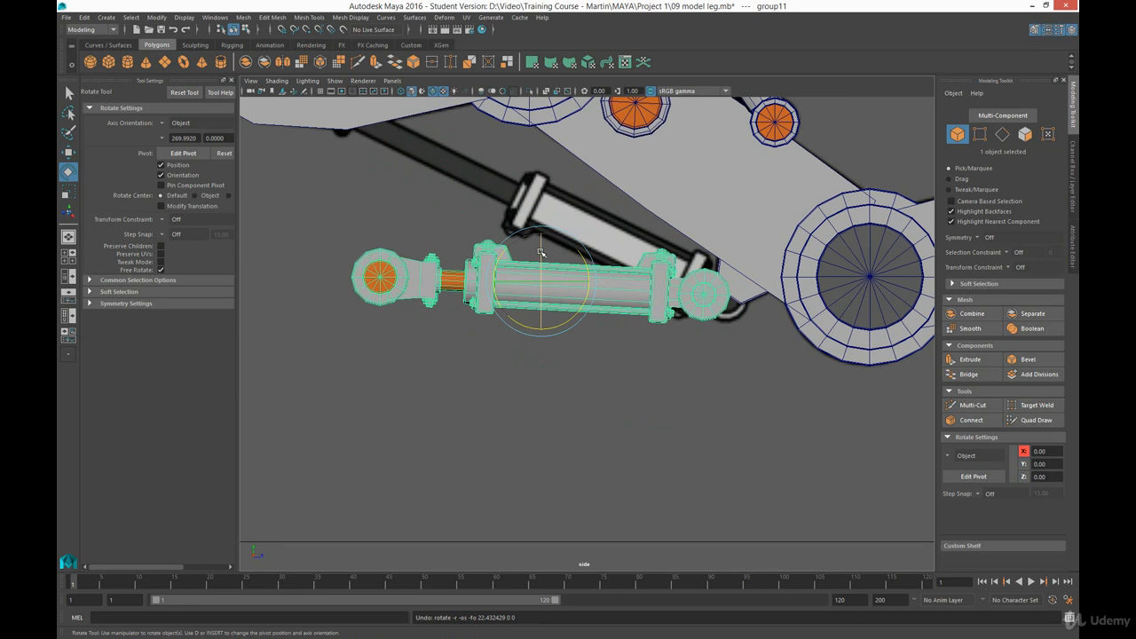
drag(543, 255, 541, 320)
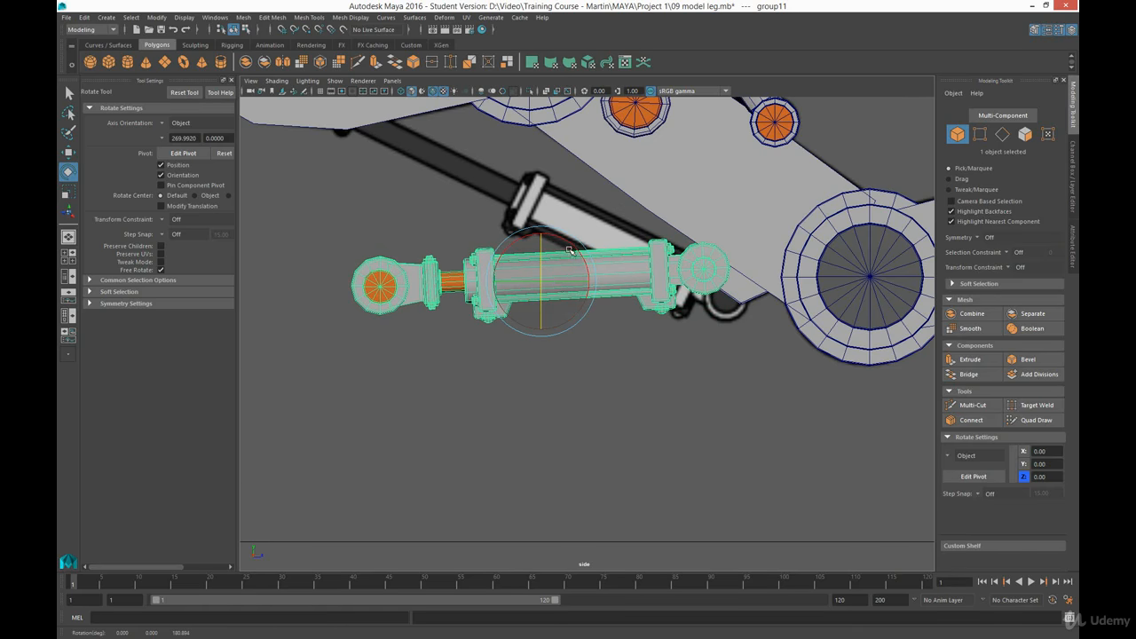
click(1073, 169)
click(1059, 165)
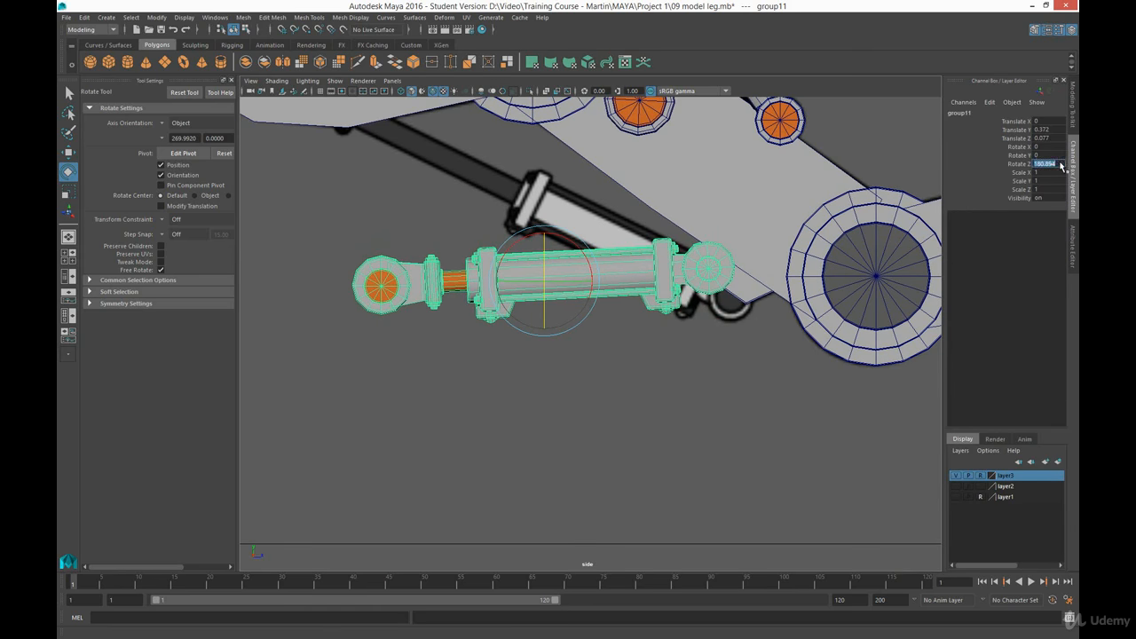
text(180)
key(Return)
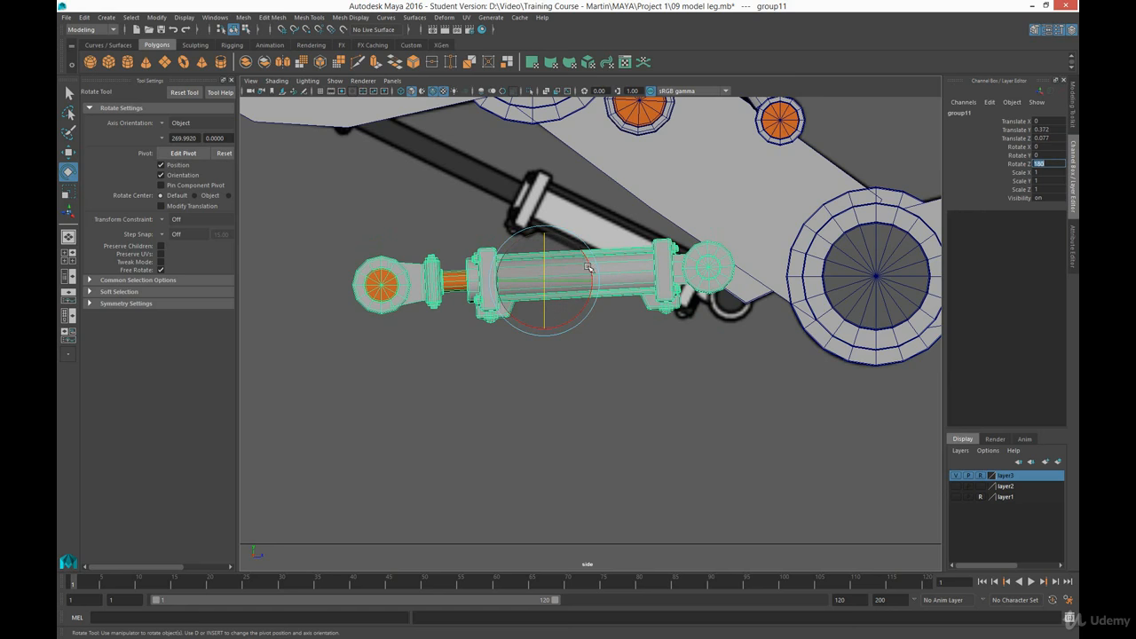
- Tilt the piston group to about Rotate X -28.06 and move it onto the reference piston, about Translate Y 0.847, Z 0.426
drag(590, 271, 600, 293)
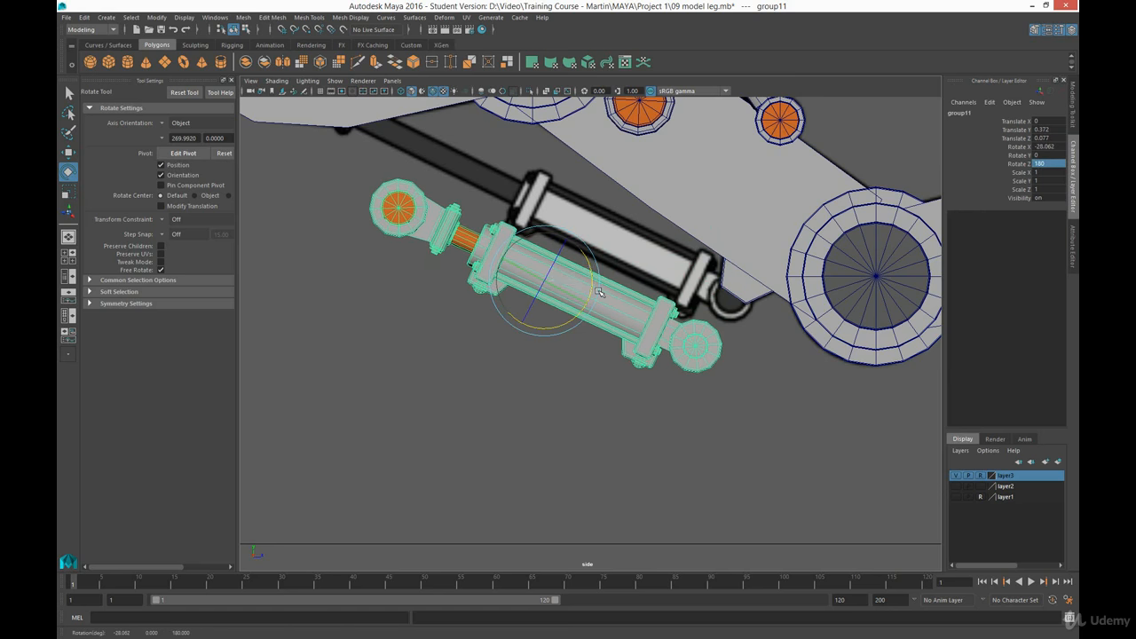
key(q)
key(w)
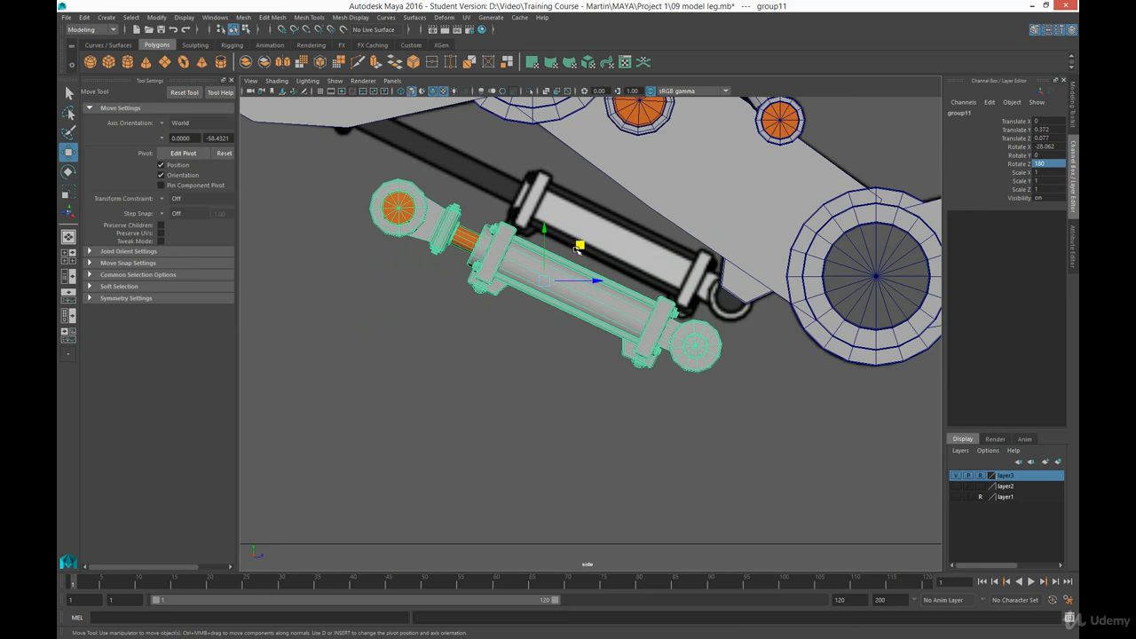
drag(580, 246, 616, 197)
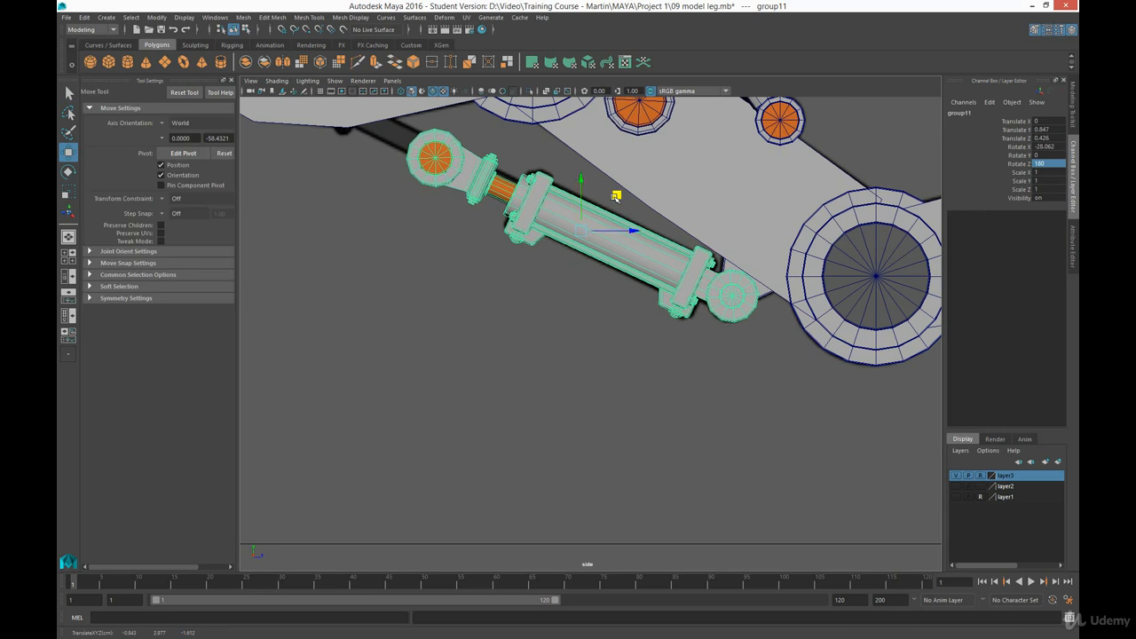
- Fine-tune the piston group to about Rotate X -29.72, Translate Y 0.837 and Translate Z 0.436
key(e)
drag(621, 249, 620, 242)
key(ctrl+z)
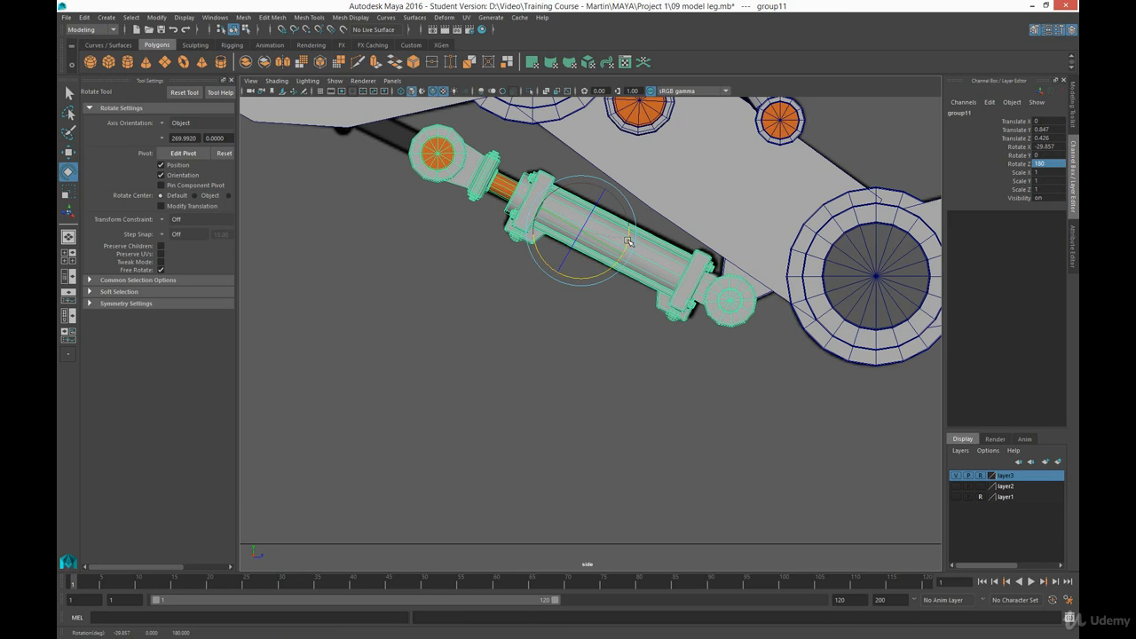
key(w)
middle_drag(617, 194, 621, 197)
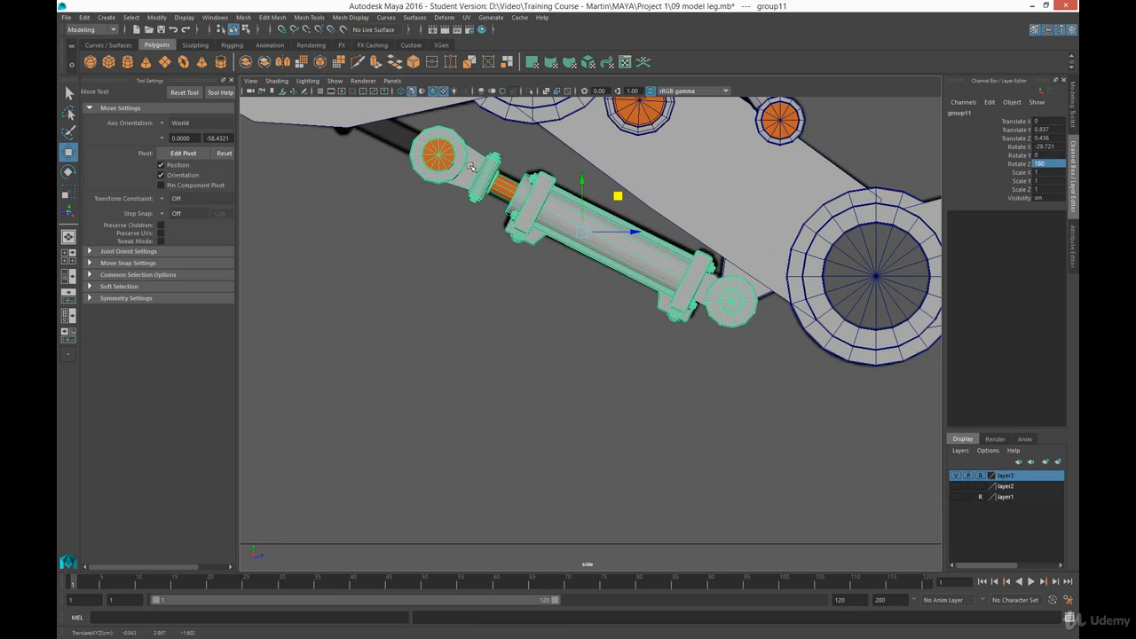
- Ungroup the piston parts and clear the selection
click(84, 17)
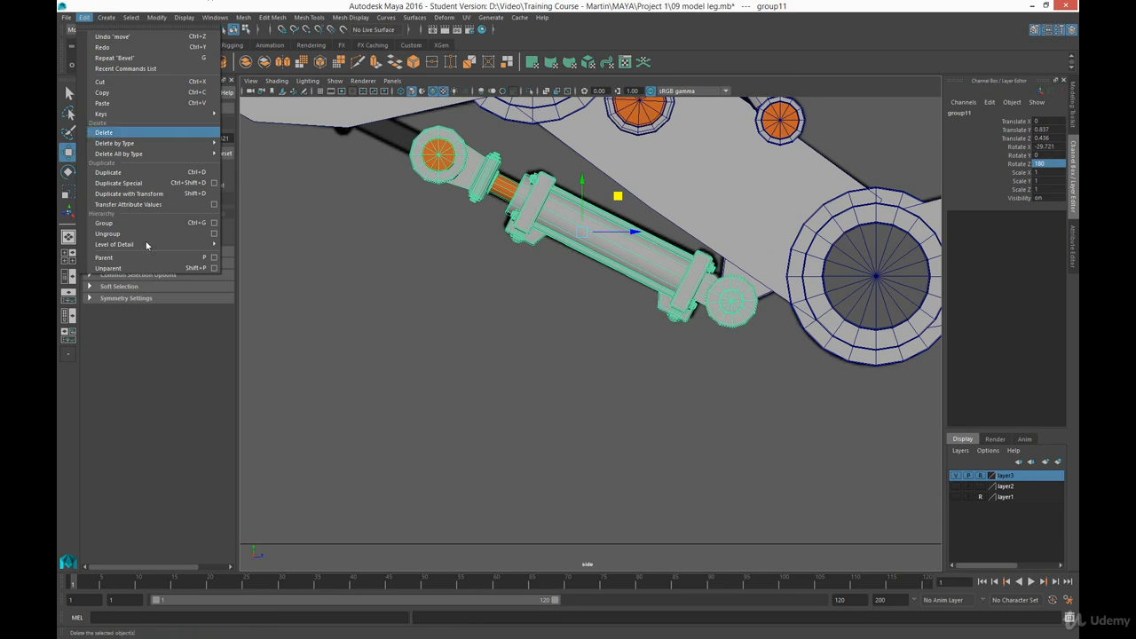
mouse_move(150, 245)
click(107, 234)
click(558, 328)
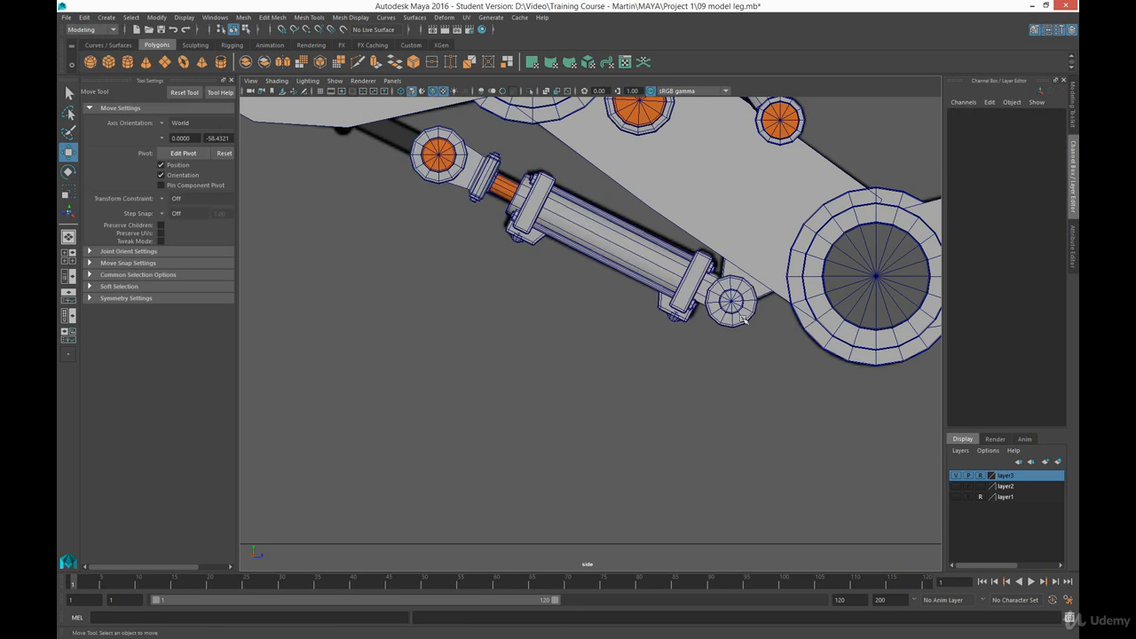
- Shorten the pin through the piston's lower end rings by moving one end's vertices inward, close to the outer ring
click(739, 303)
key(space)
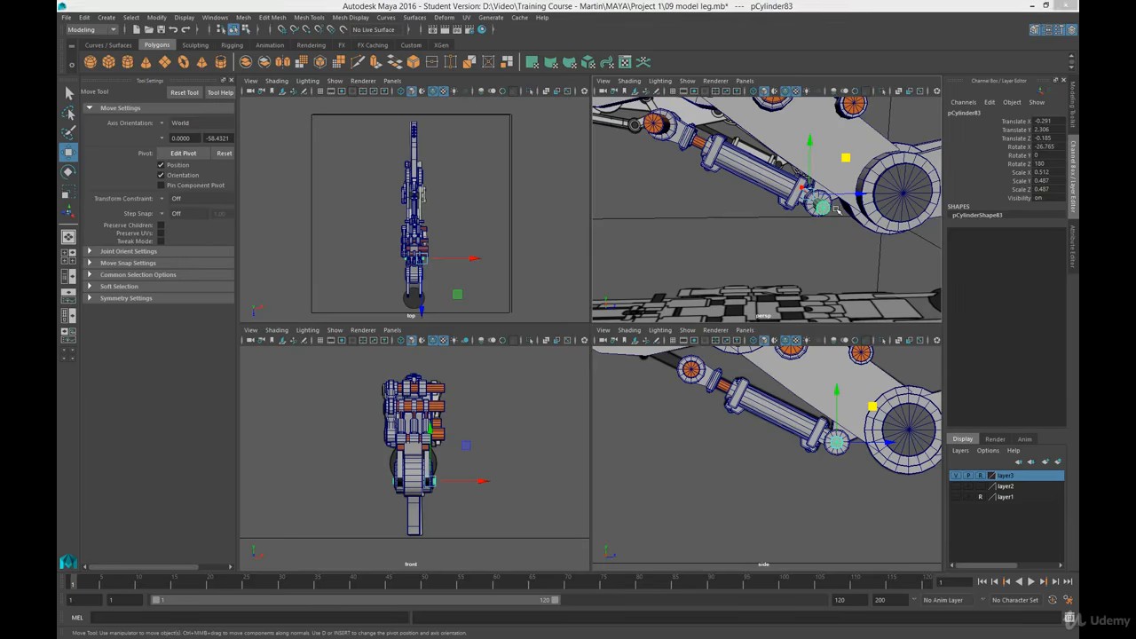
key(space)
scroll(723, 353, up, 3)
alt+drag(713, 358, 682, 307)
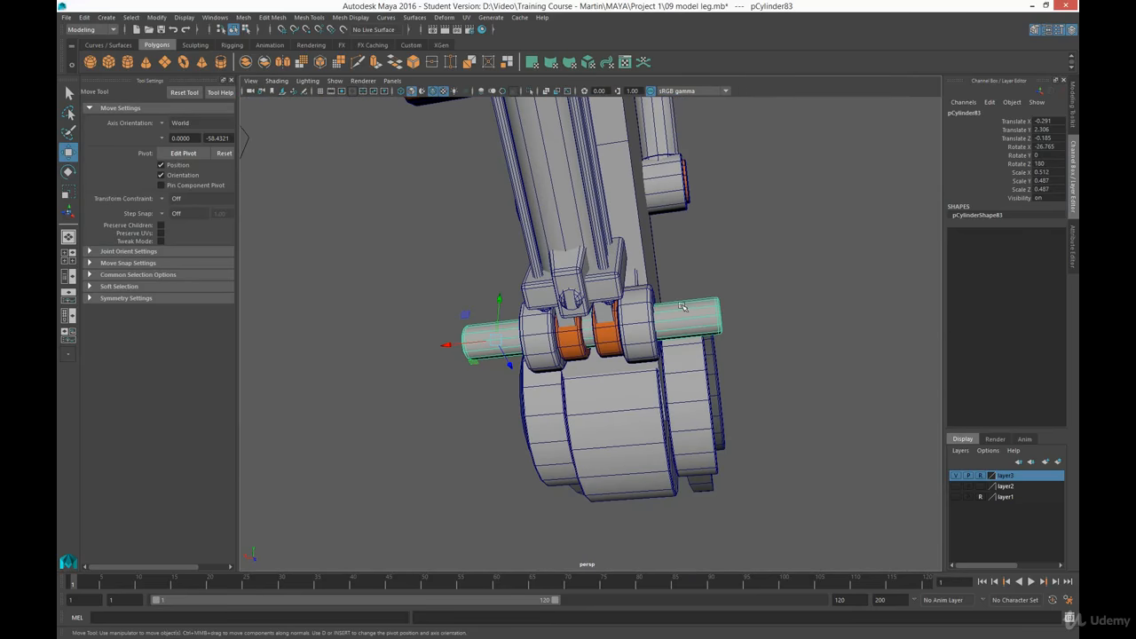
right_drag(686, 315, 637, 316)
drag(769, 278, 707, 366)
drag(679, 323, 591, 344)
- Pull the opposite end of the pin inward so it sticks out evenly on both sides of the rings
drag(437, 321, 501, 371)
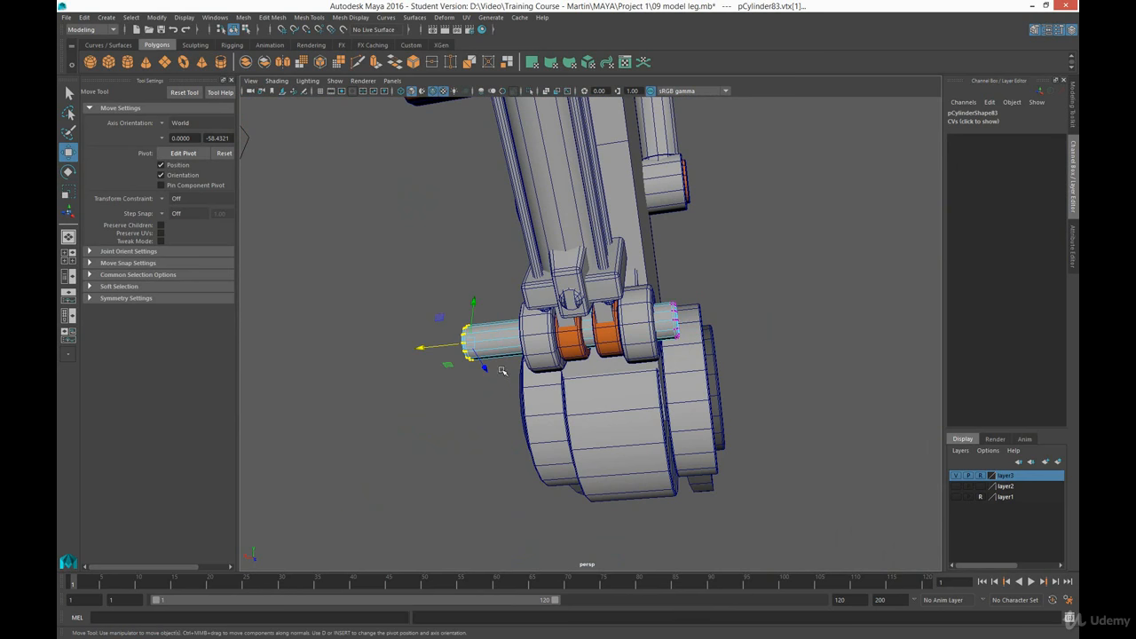
drag(430, 352, 468, 346)
alt+drag(552, 344, 574, 347)
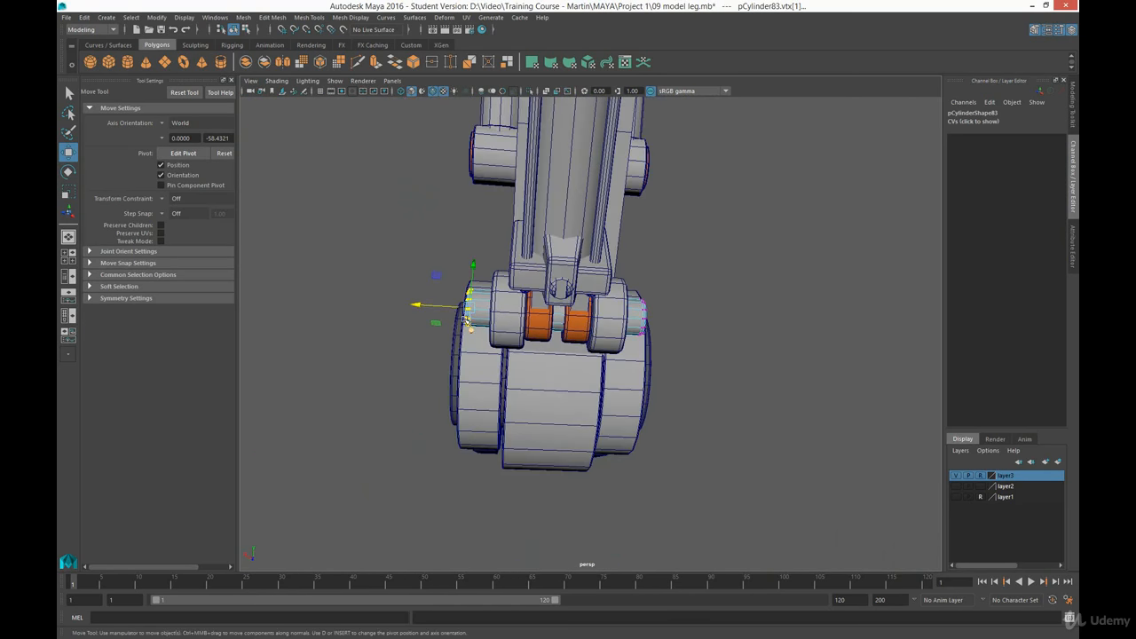
drag(441, 309, 443, 308)
alt+drag(622, 310, 512, 357)
alt+middle_drag(719, 248, 655, 342)
alt+drag(670, 351, 667, 282)
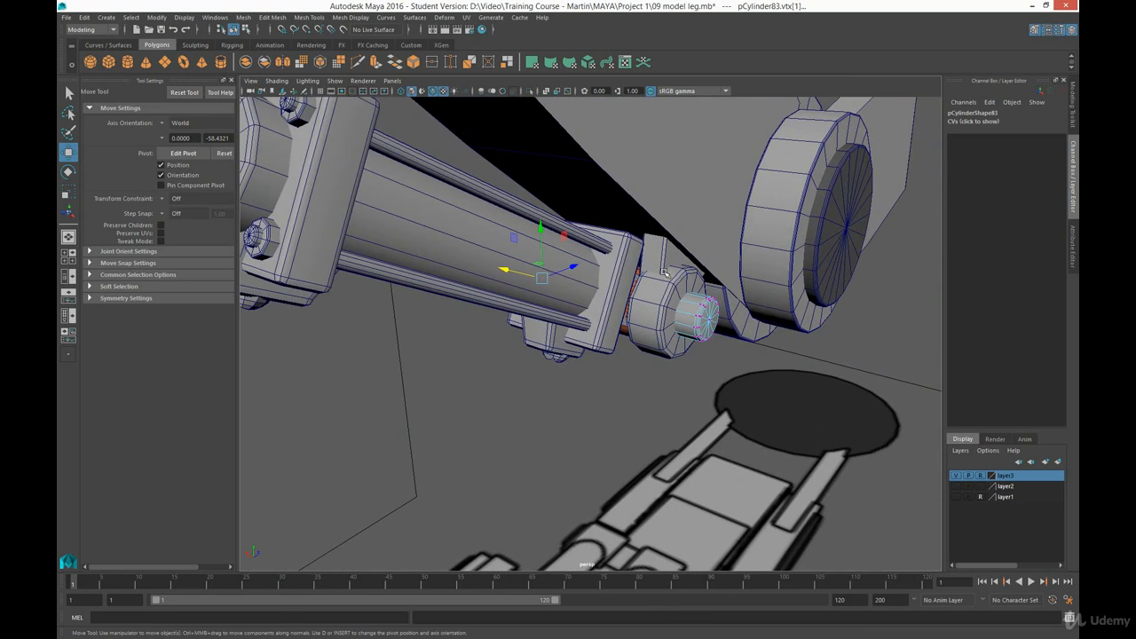
click(870, 344)
right_drag(699, 313, 722, 311)
- Duplicate the mounting block beside the piston's lower end ring and adjust its placement against the leg
click(667, 292)
click(692, 326)
alt+drag(693, 327, 633, 288)
click(655, 266)
key(ctrl+d)
drag(632, 287, 579, 291)
alt+drag(579, 291, 552, 263)
- Examine the lower piston's fit on the leg from several angles
alt+drag(545, 303, 604, 394)
alt+right_drag(653, 423, 591, 358)
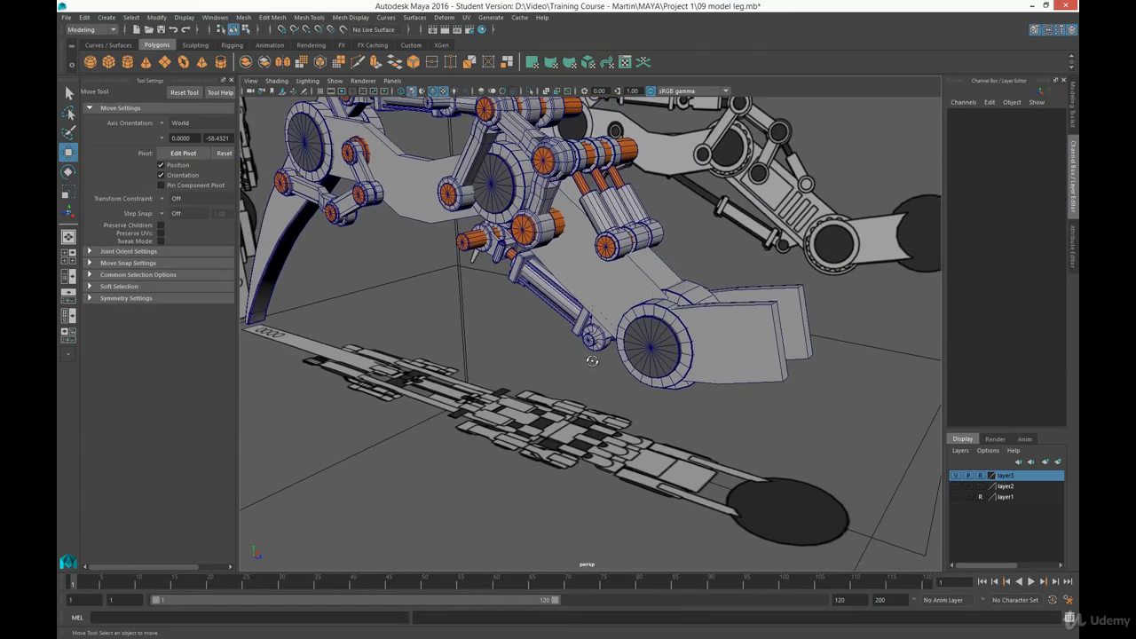
alt+drag(591, 358, 627, 324)
alt+middle_drag(515, 292, 627, 362)
alt+drag(626, 362, 598, 375)
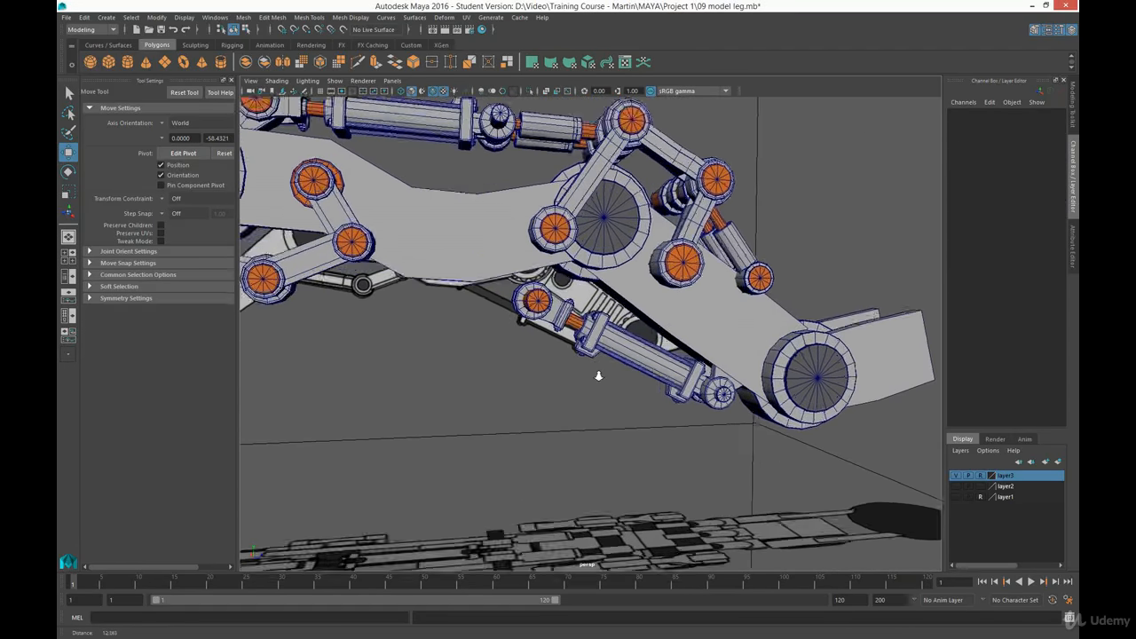
alt+right_drag(599, 375, 655, 415)
drag(450, 339, 563, 256)
- Move the piston rod's end vertices along the rod's own axis to the cylinder collar, and set the Move axis orientation to World
key(space)
key(space)
drag(518, 246, 626, 300)
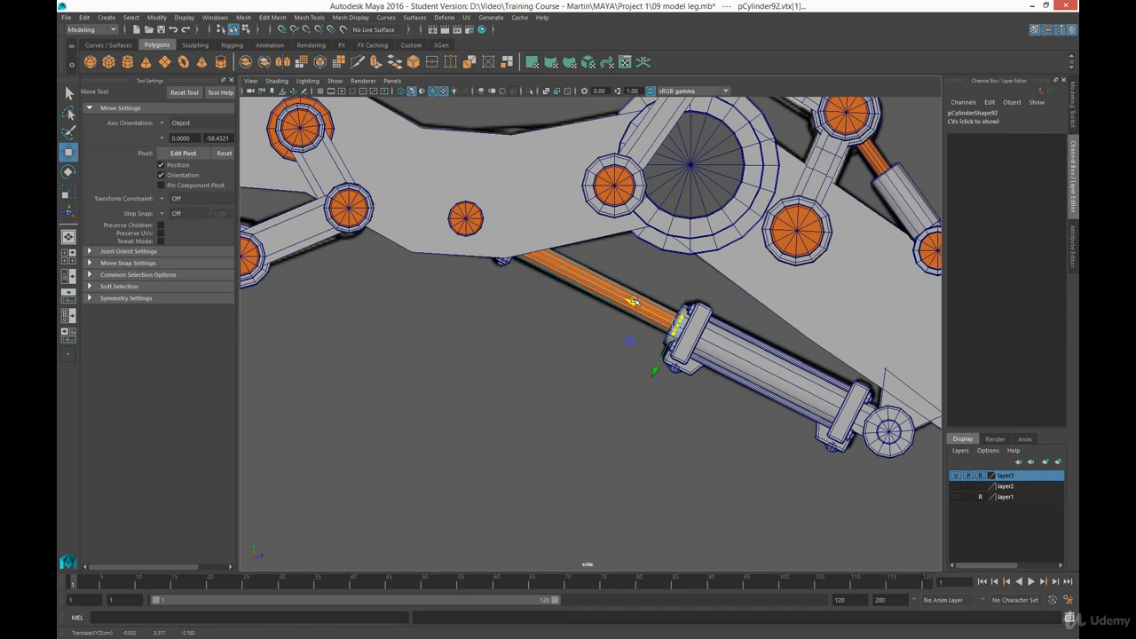
click(596, 358)
click(180, 122)
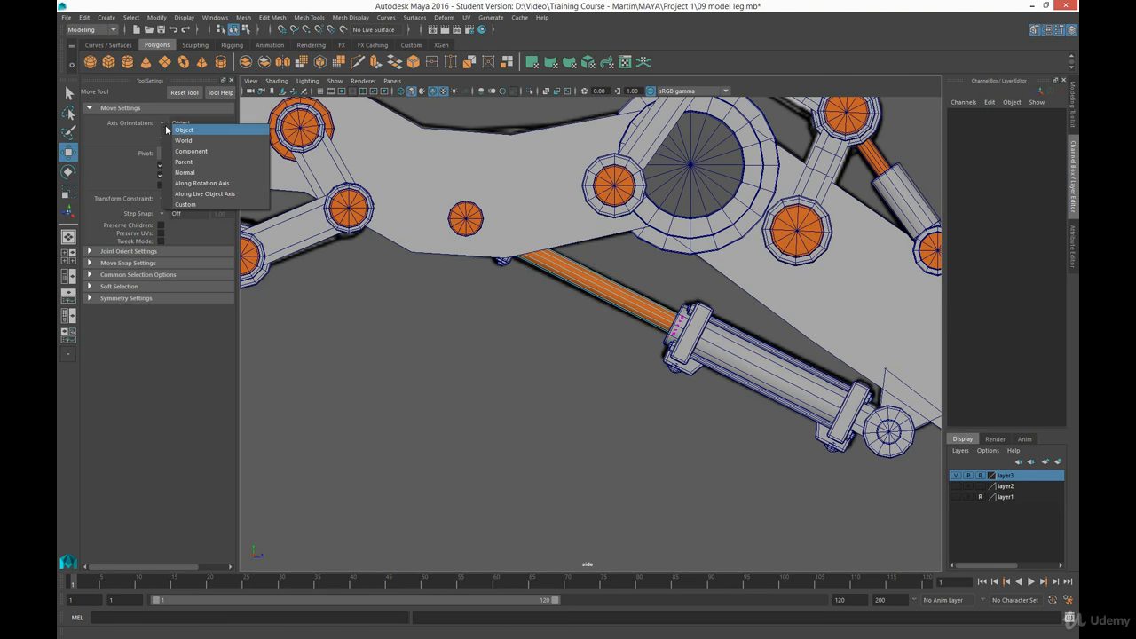
click(182, 127)
right_drag(623, 312, 679, 300)
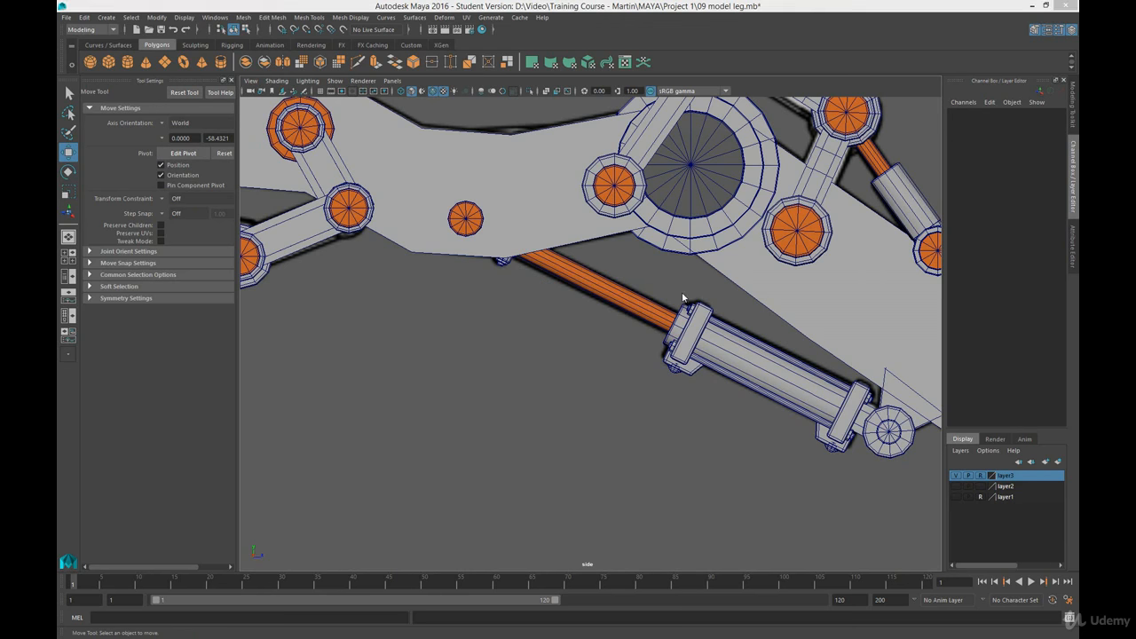
- Examine the whole leg model from several angles and compare it with the reference images
key(space)
key(space)
alt+drag(726, 333, 584, 282)
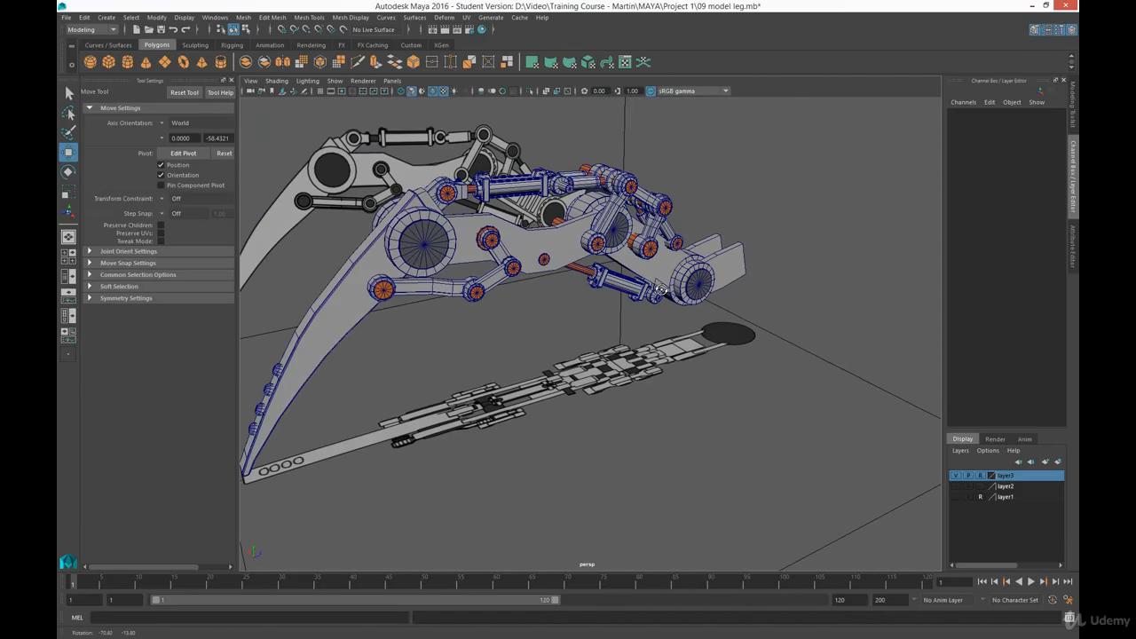
alt+drag(701, 307, 628, 305)
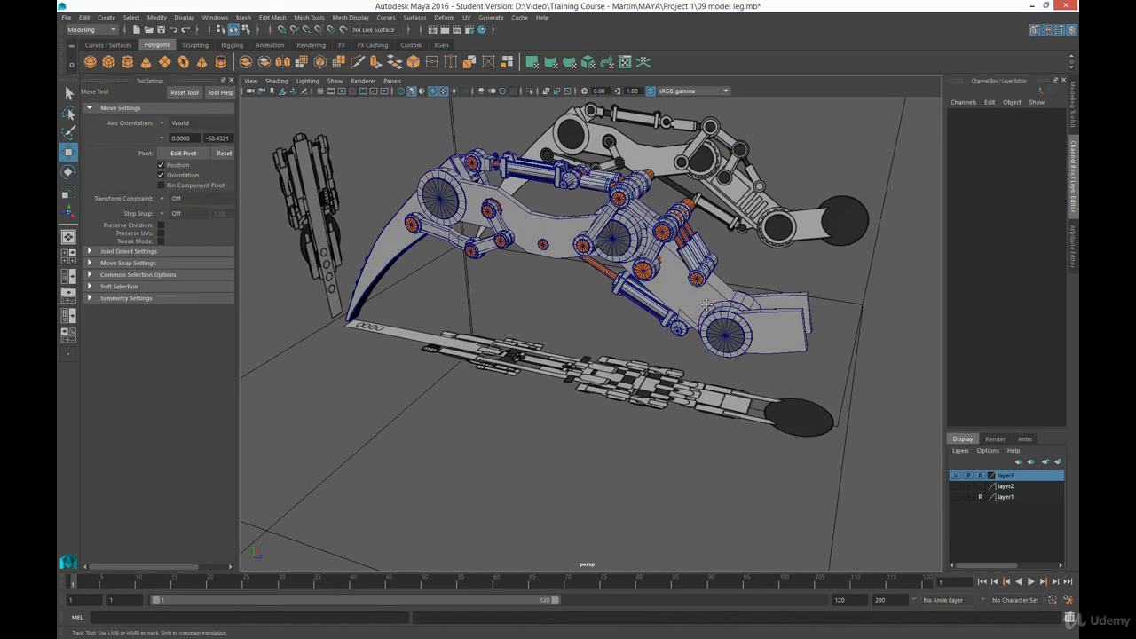
alt+middle_drag(706, 305, 662, 328)
alt+right_drag(693, 270, 680, 324)
alt+drag(679, 325, 632, 346)
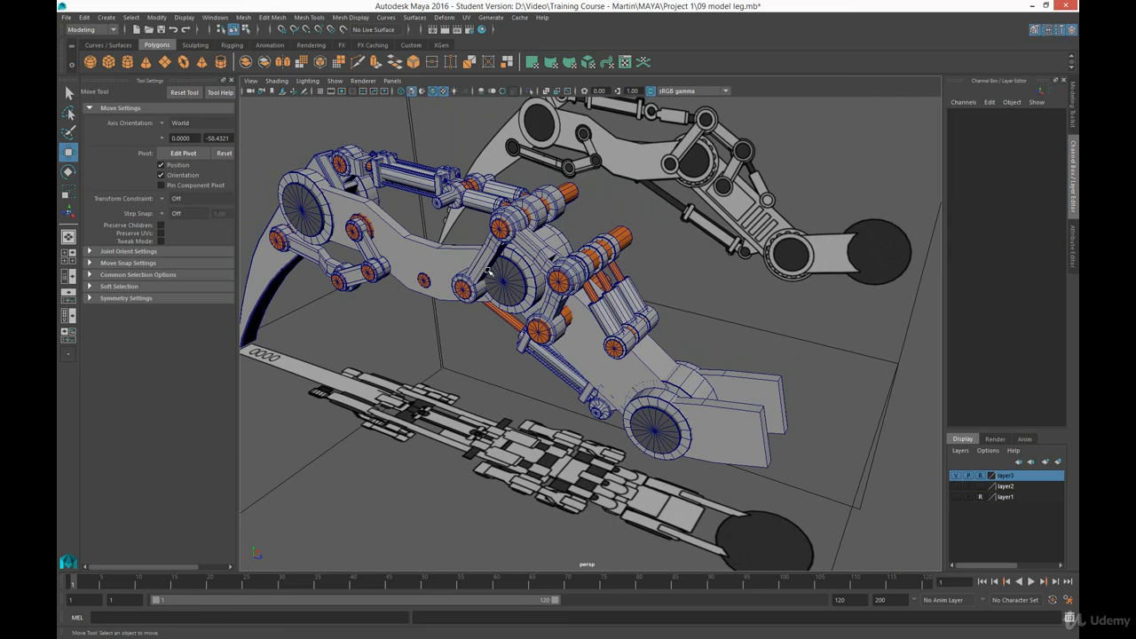
alt+middle_drag(683, 353, 682, 347)
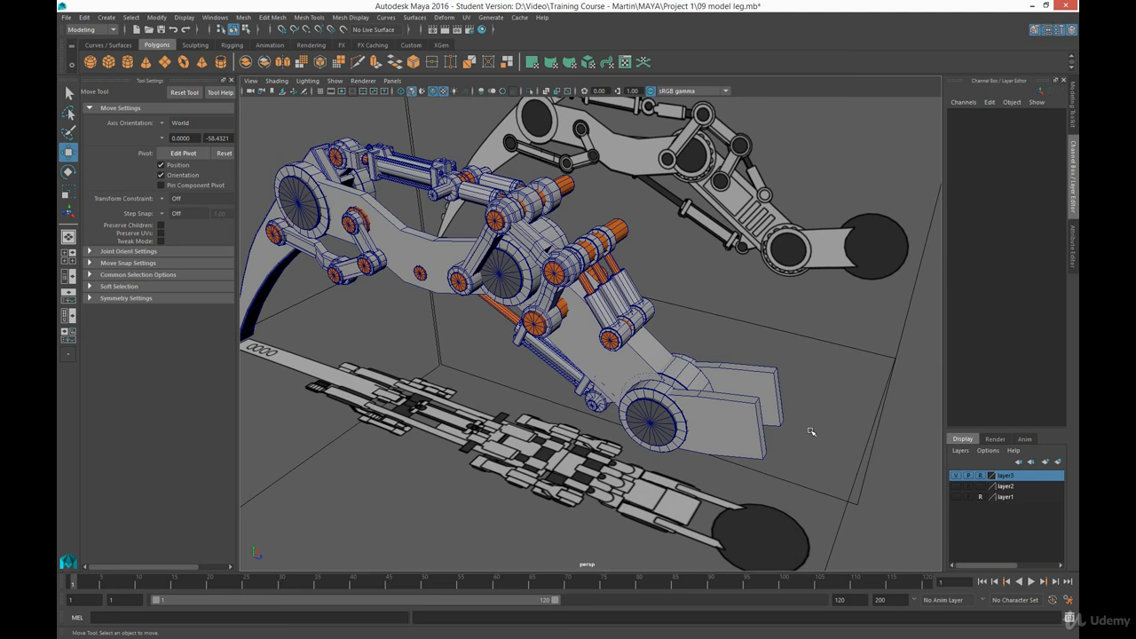
alt+right_drag(523, 382, 515, 394)
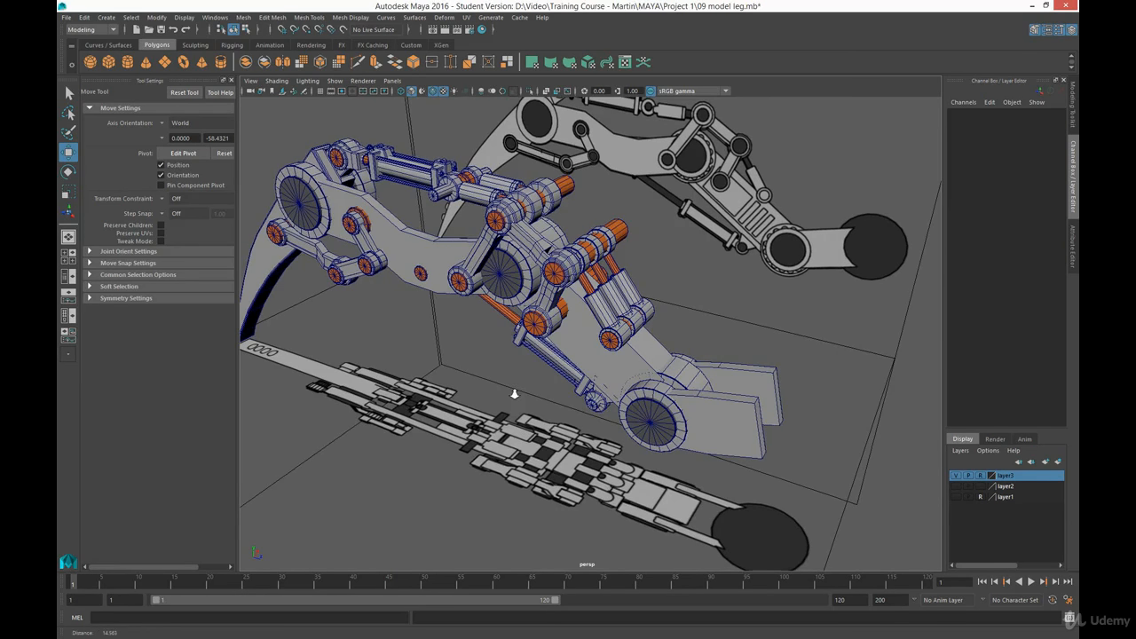
alt+drag(515, 394, 549, 354)
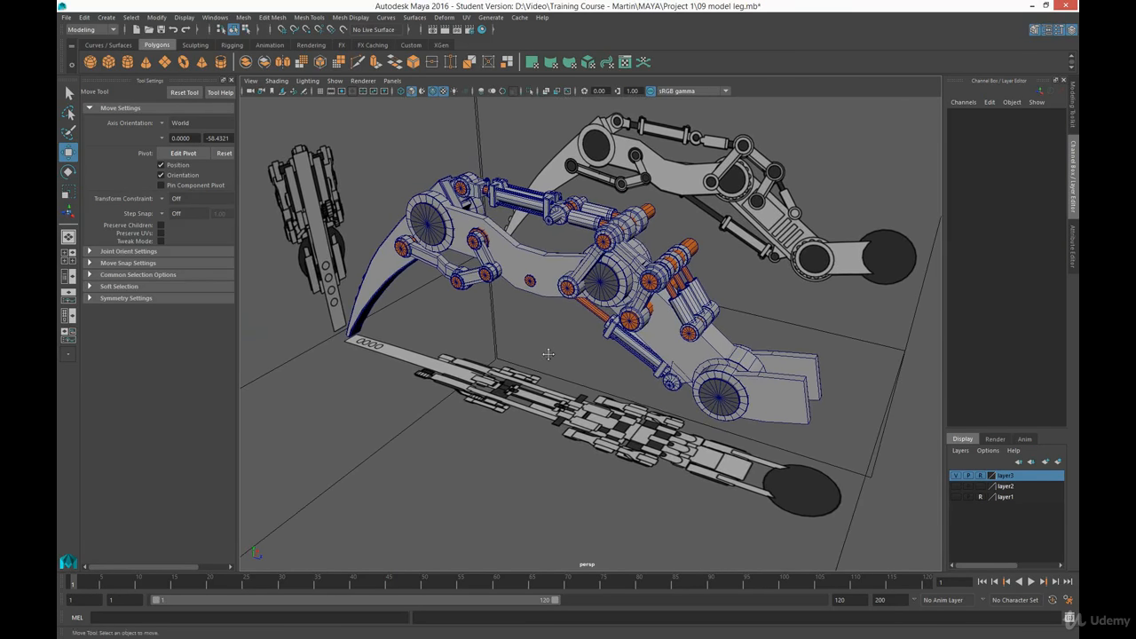